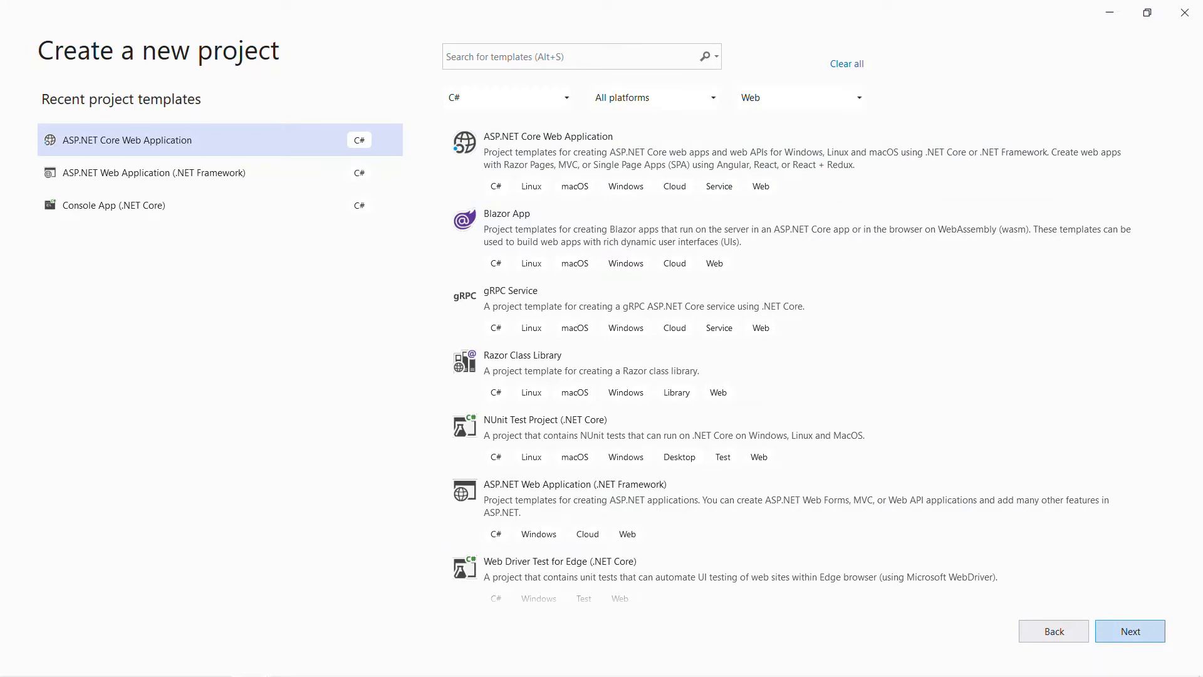
# Step: Continue with the C# ASP.NET Core Web Application template and paste in the project name
pyautogui.click(1133, 633)
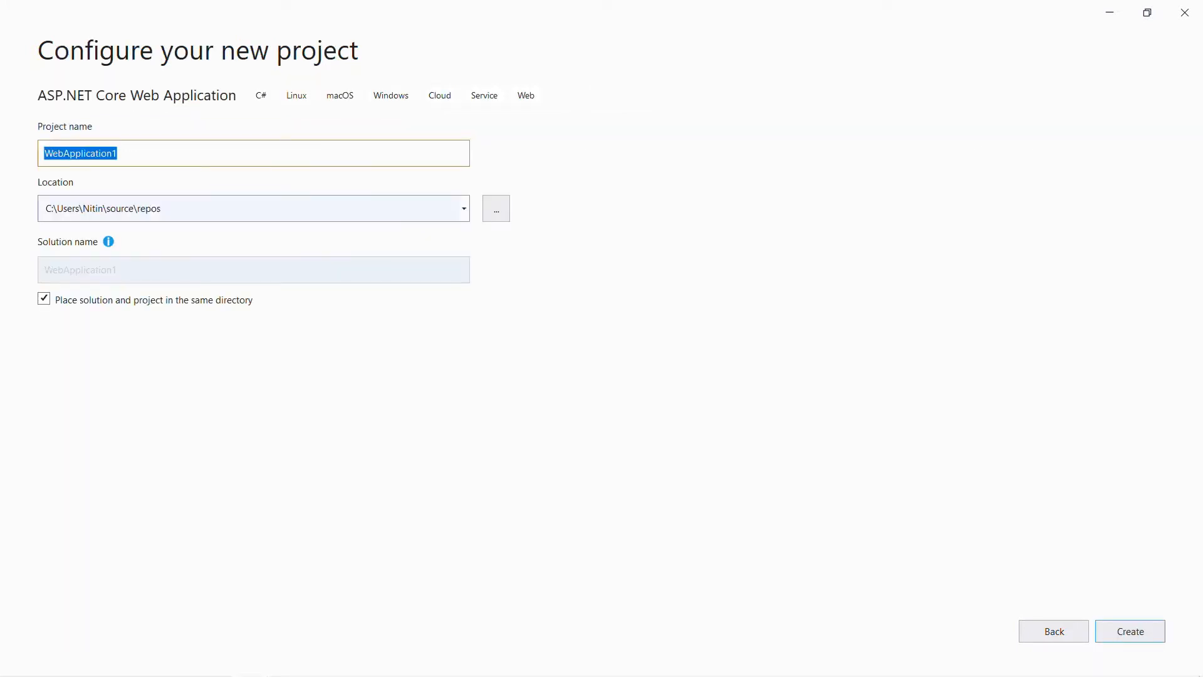
pyautogui.write('AspNetCorePlusAngularSPA')
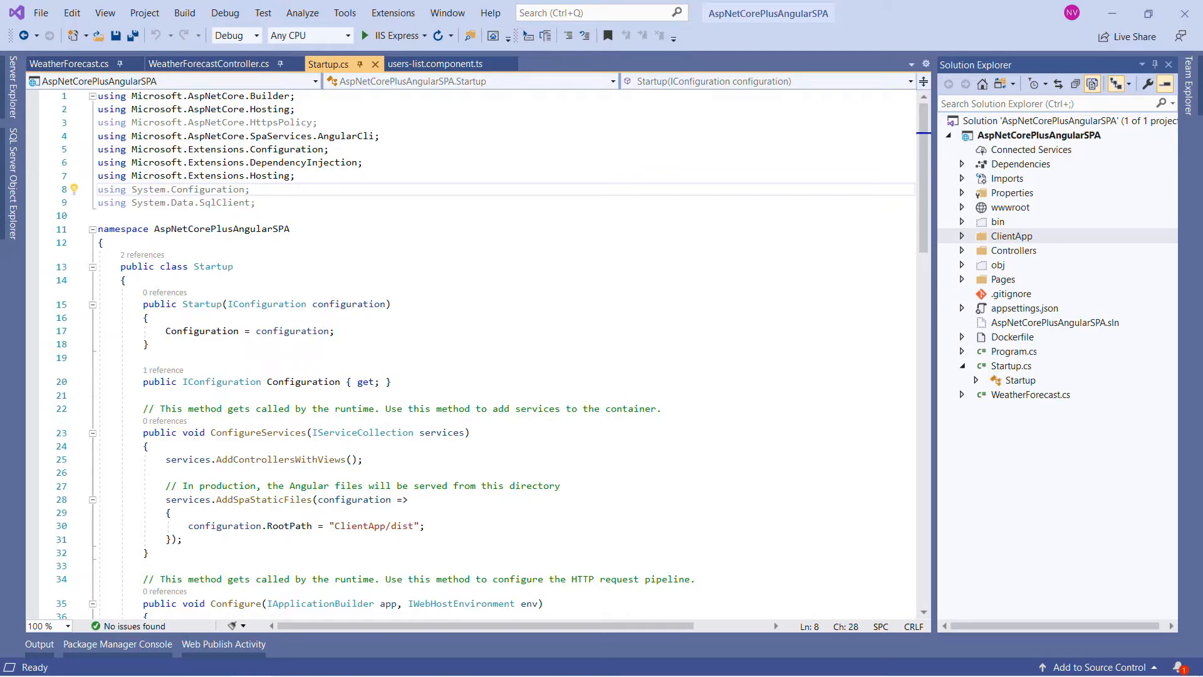
# Step: Look through WeatherForecast.cs, Startup.cs, Program.cs, the ClientApp src folder and users-list.component.ts in the AspNetCorePlusAngularSPA project
pyautogui.doubleClick(1031, 395)
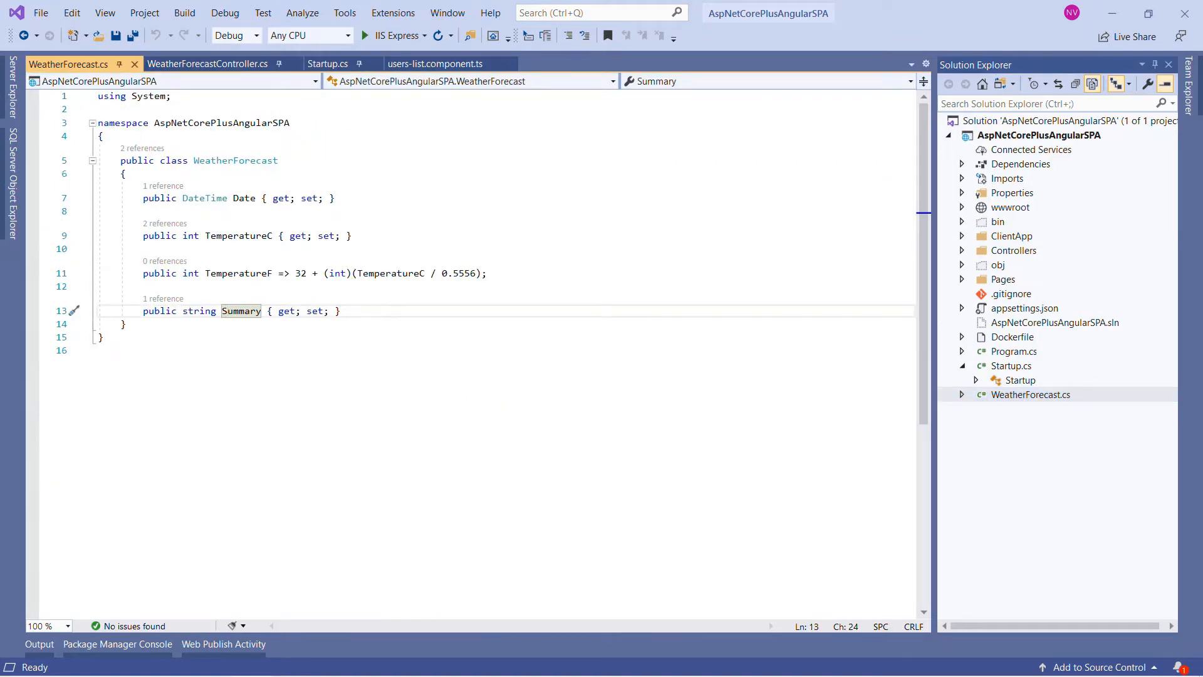
pyautogui.click(1011, 366)
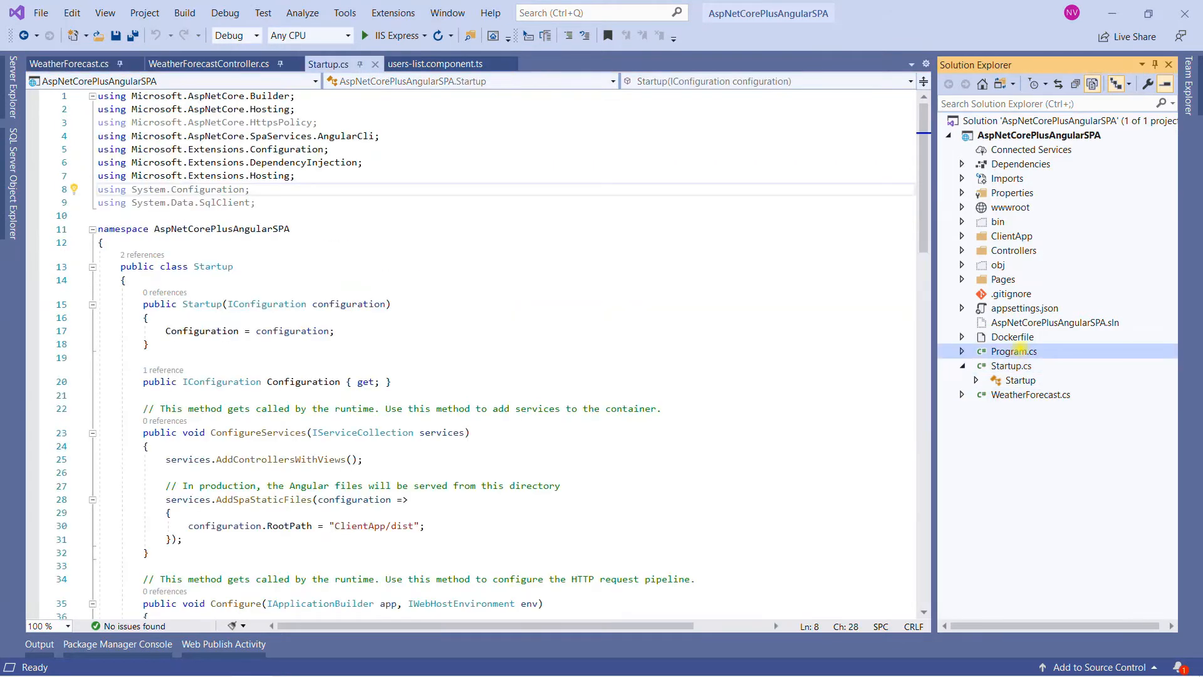
pyautogui.click(1015, 351)
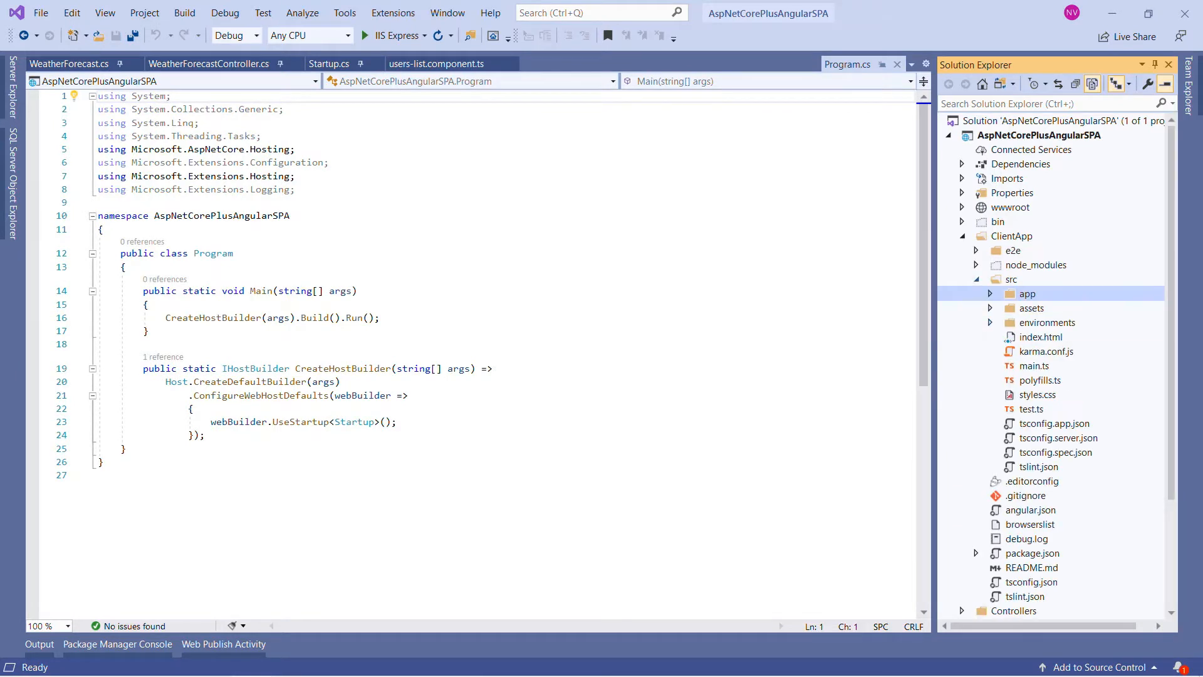
pyautogui.click(975, 279)
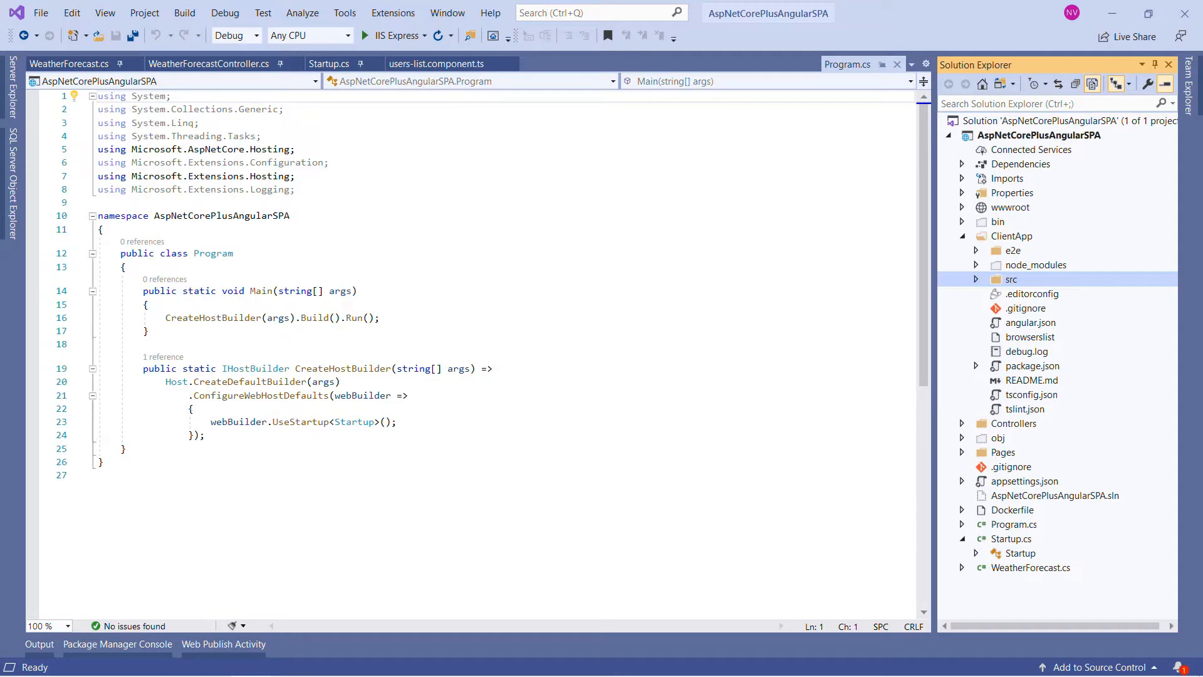
pyautogui.click(684, 283)
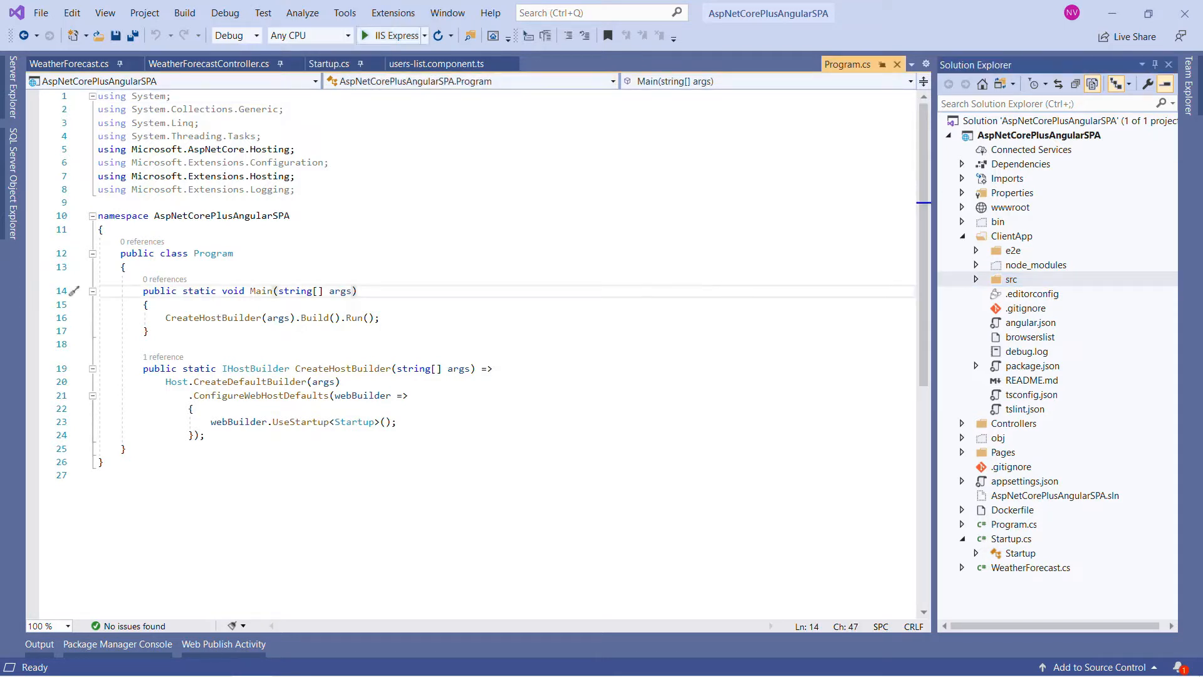
pyautogui.click(432, 64)
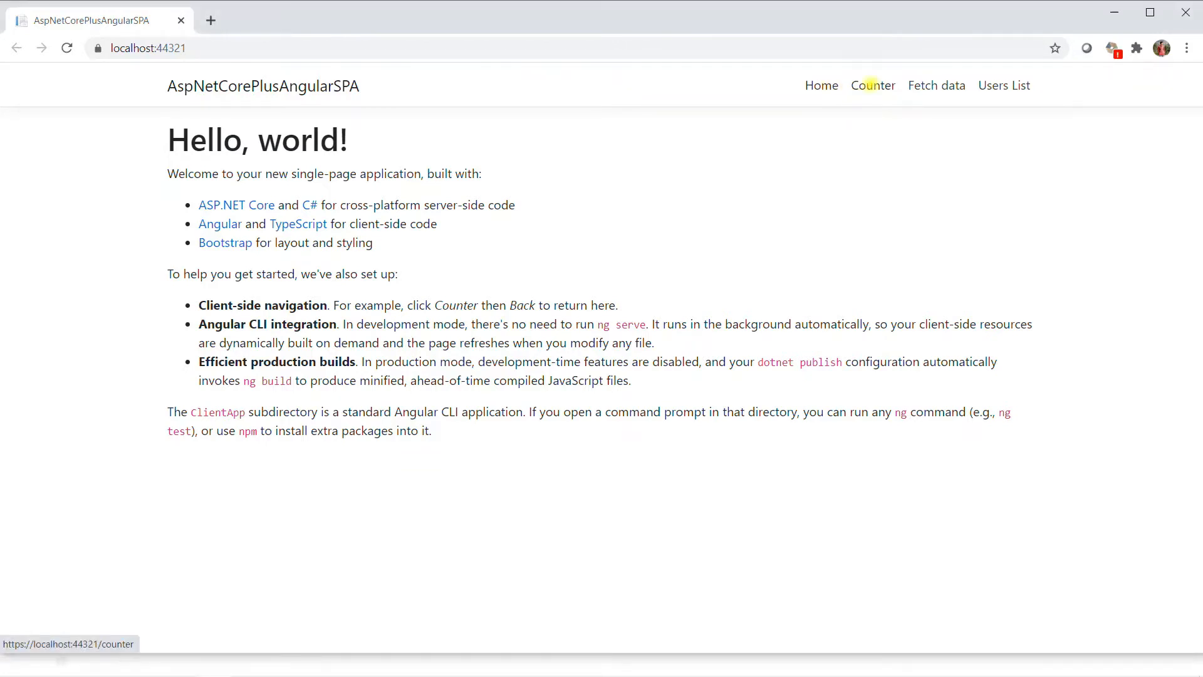
# Step: Check the running app in the browser by incrementing the counter and viewing the Fetch data and Users List pages
pyautogui.click(873, 86)
pyautogui.click(194, 245)
pyautogui.click(194, 245)
pyautogui.click(194, 245)
pyautogui.click(194, 246)
pyautogui.click(193, 245)
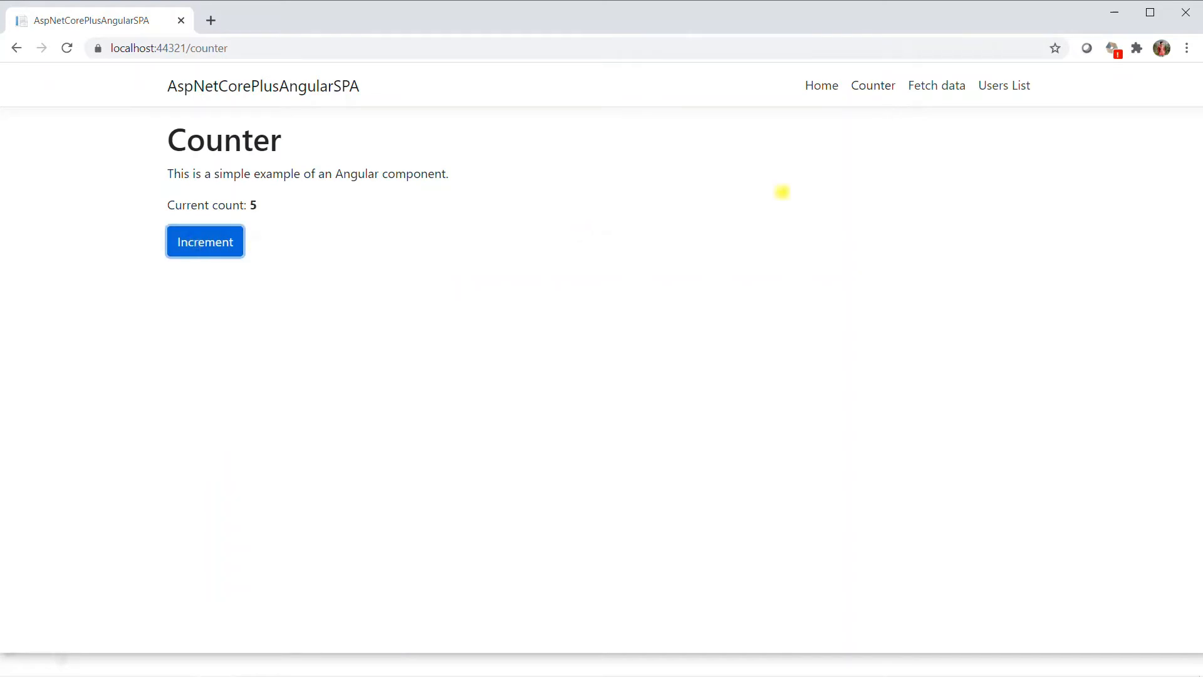
pyautogui.click(937, 86)
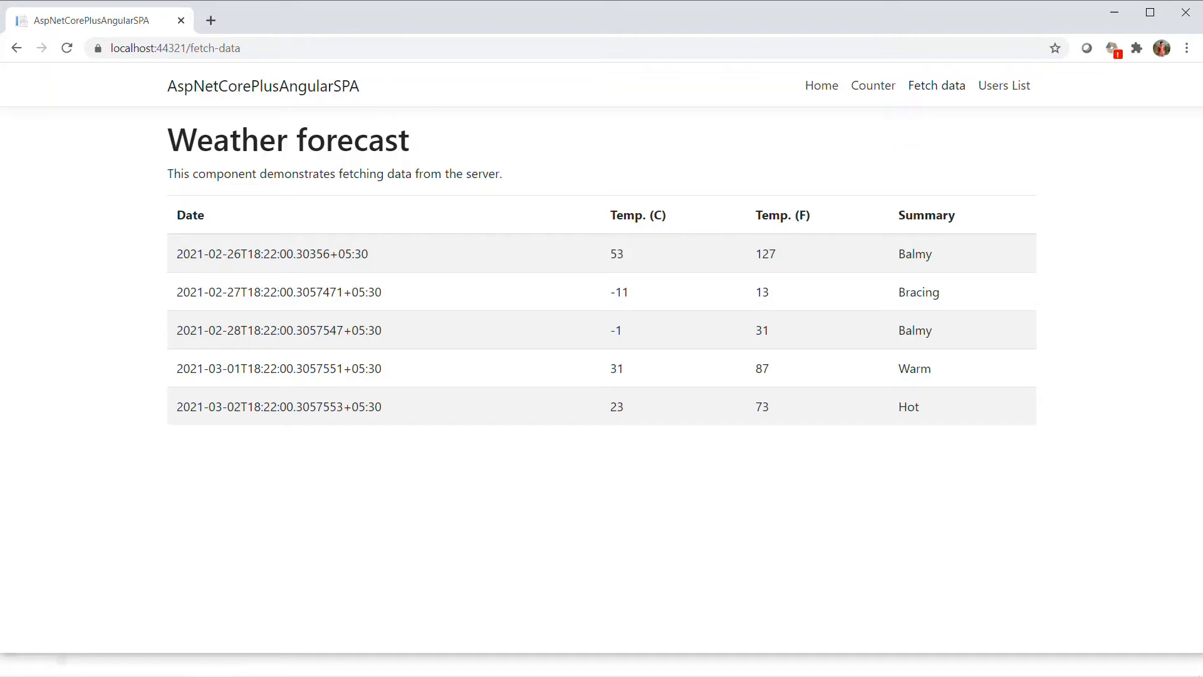
pyautogui.click(1005, 86)
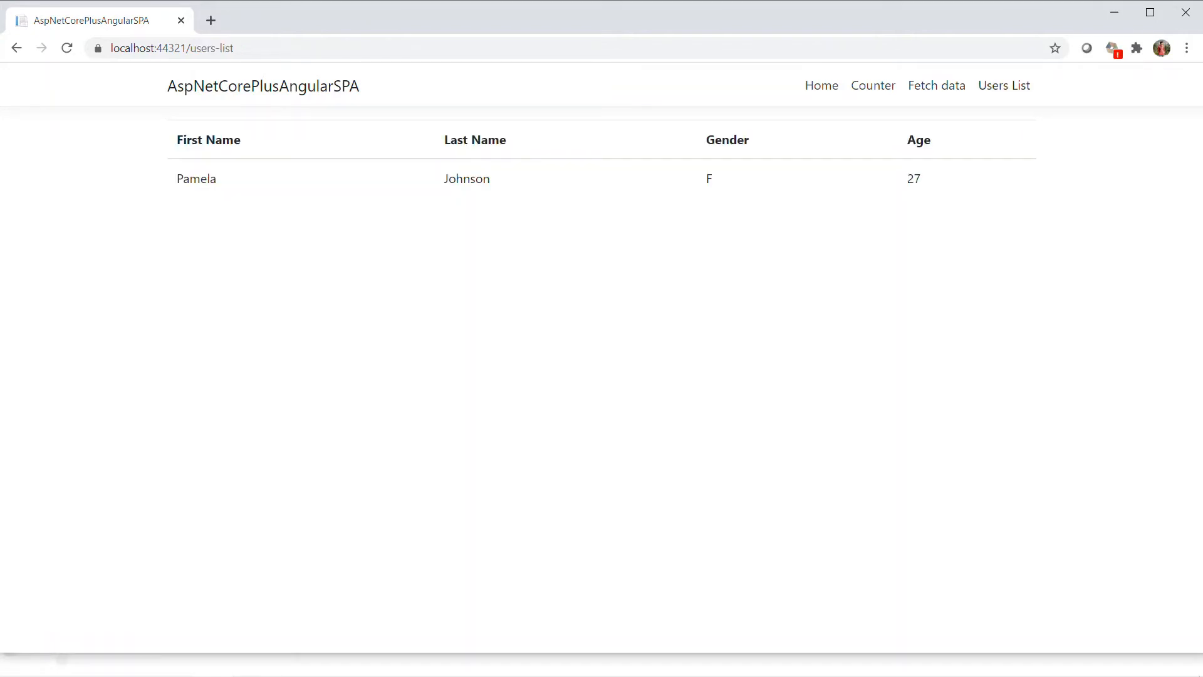
pyautogui.moveTo(178, 179); pyautogui.dragTo(491, 180)
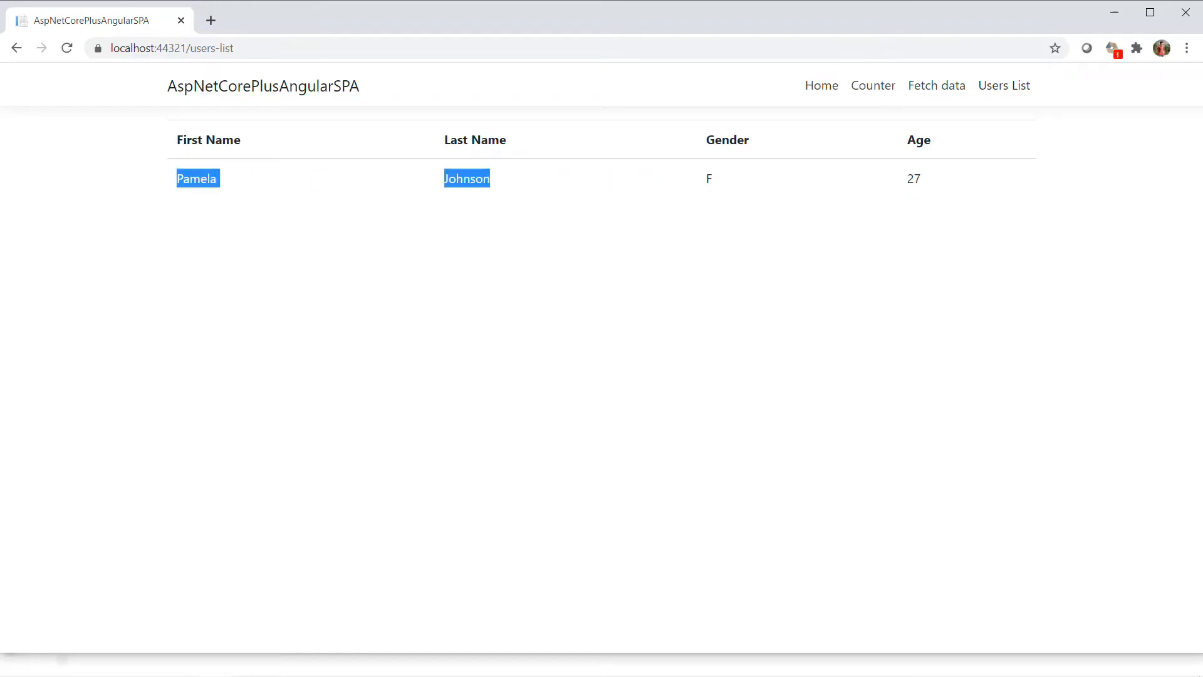
# Step: Switch back to Visual Studio and start publishing the AspNetCorePlusAngularSPA project with Folder as the target
pyautogui.hotkey('alt', 'Tab')
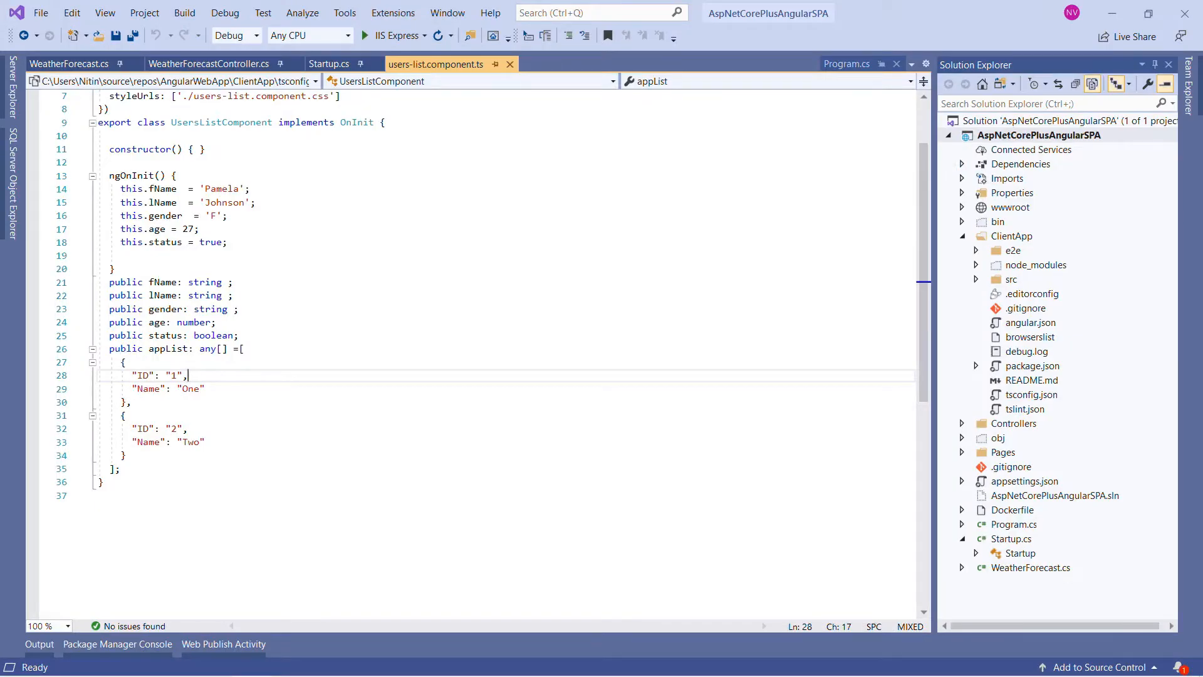
pyautogui.rightClick(1001, 134)
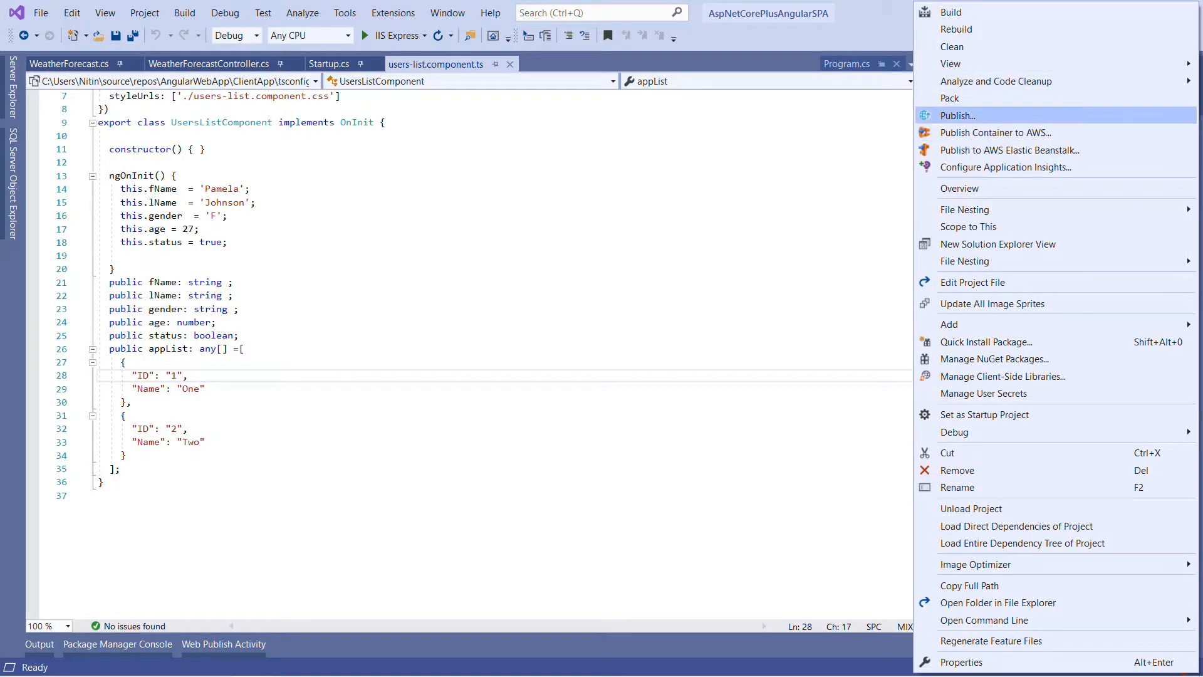
pyautogui.click(957, 115)
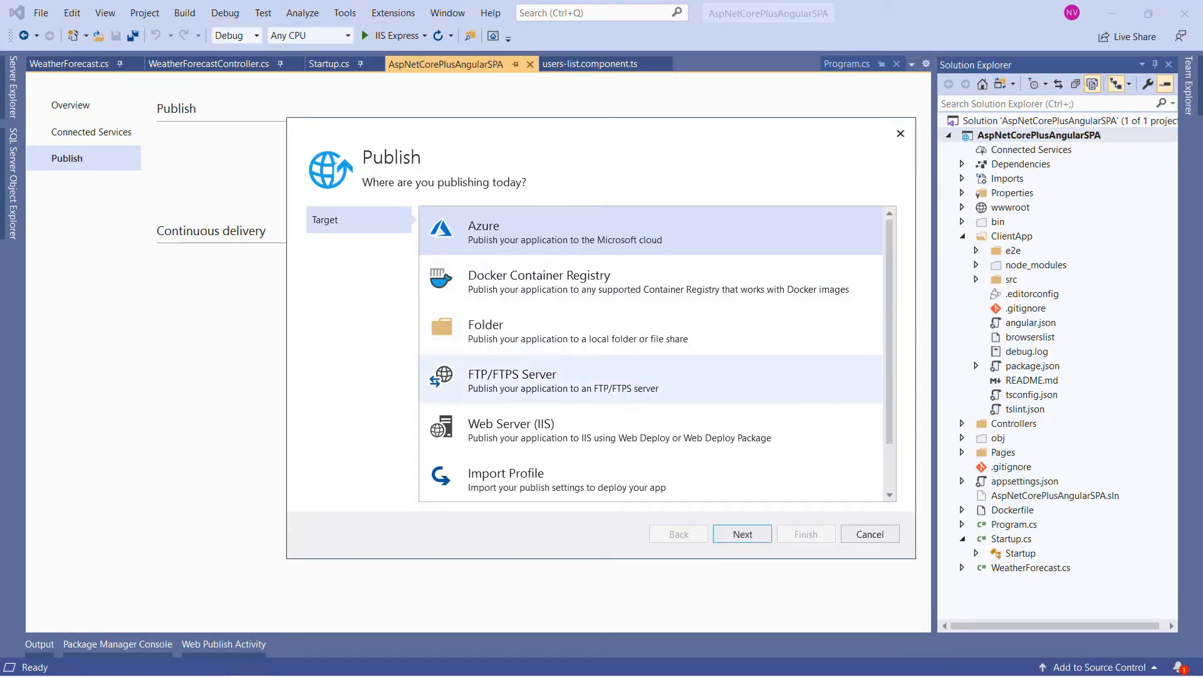
pyautogui.scroll(-1, 651, 282)
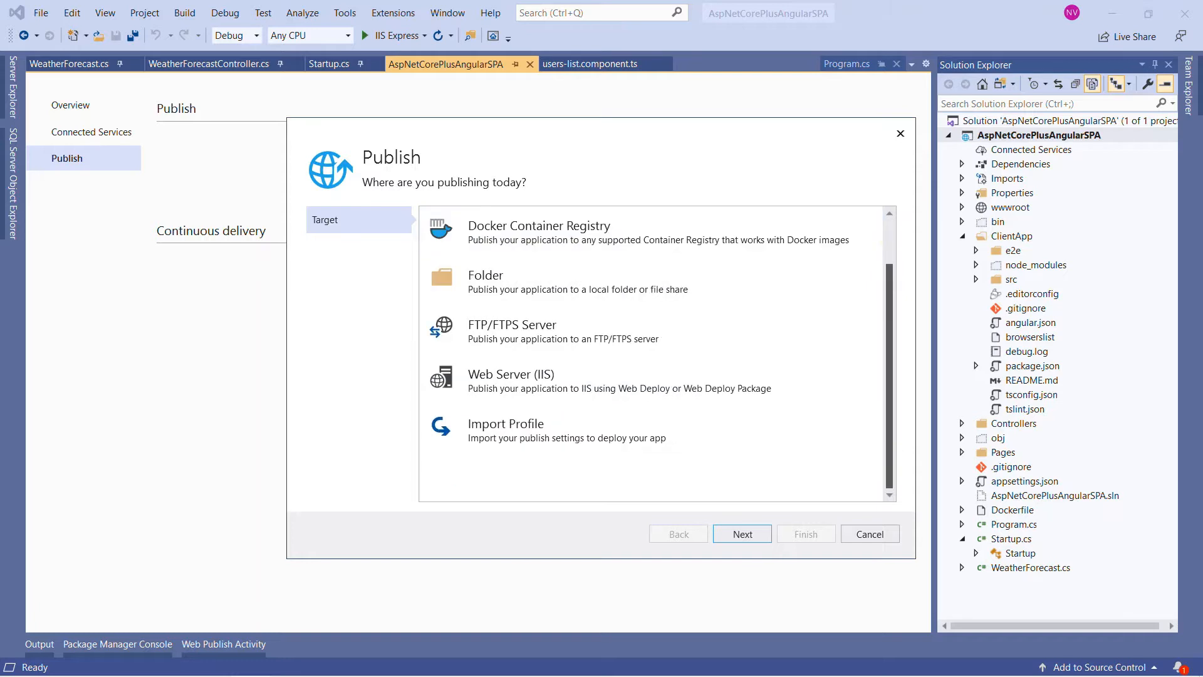
pyautogui.scroll(1, 652, 282)
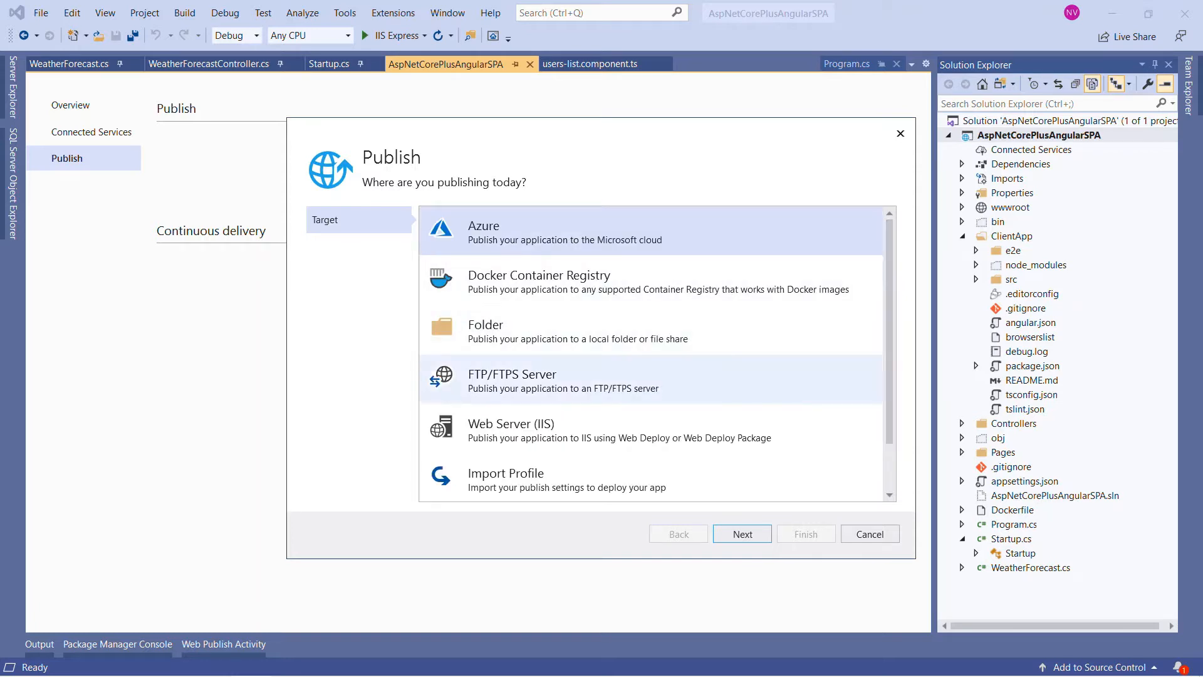
pyautogui.scroll(-1, 652, 351)
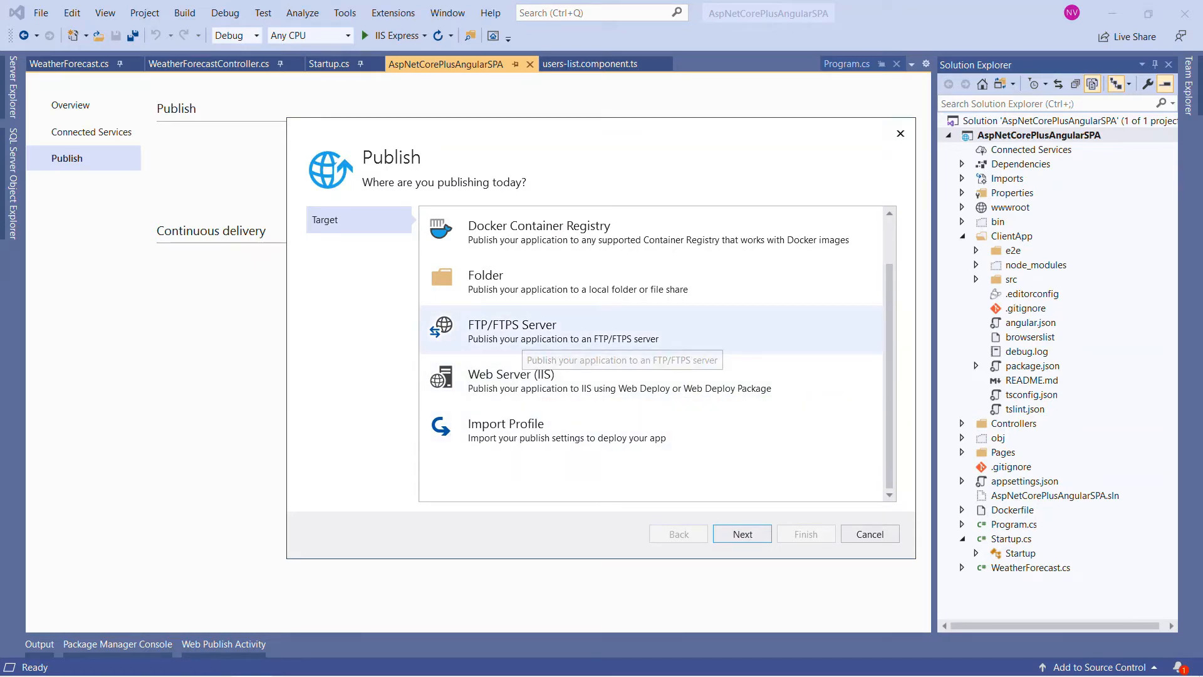
pyautogui.scroll(1, 652, 329)
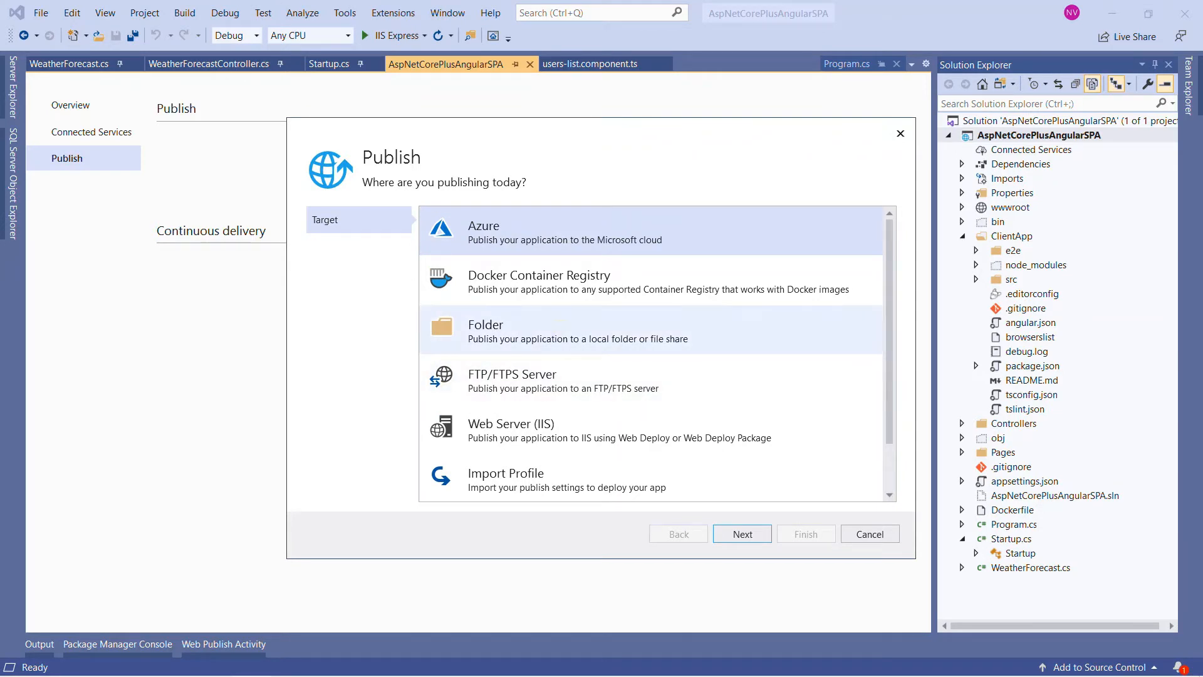
pyautogui.click(486, 329)
pyautogui.click(743, 534)
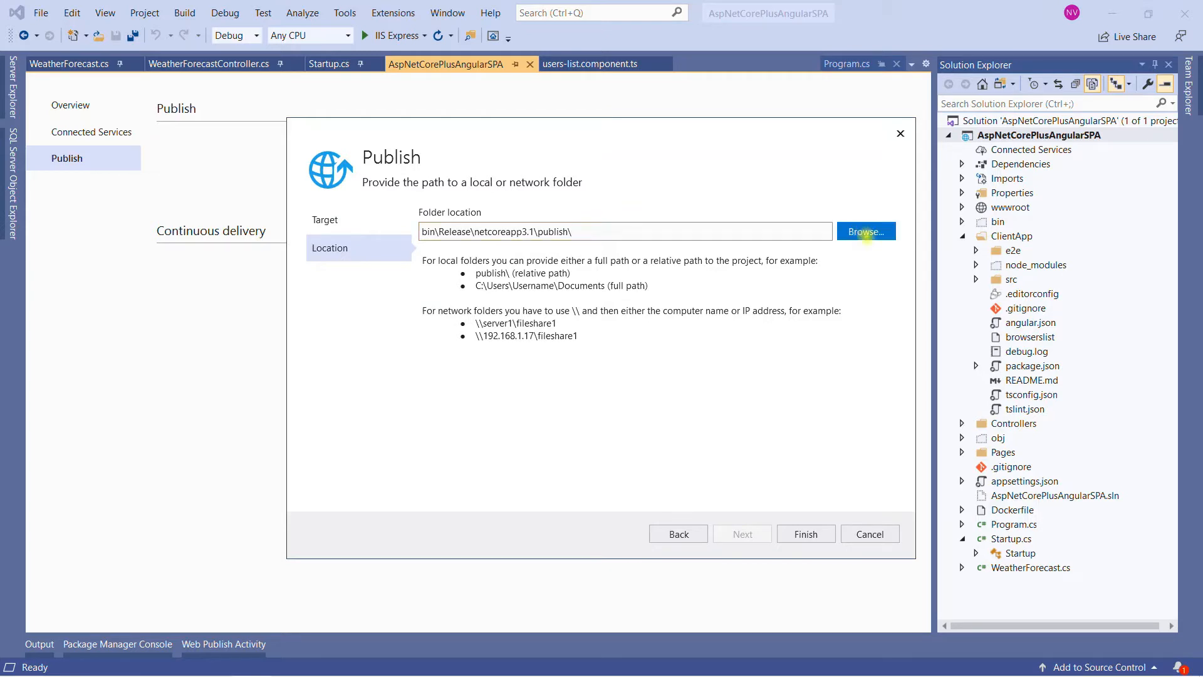
# Step: Finish the folder publish profile with the desktop folder ASPNETCOREAPP as its location and publish the app
pyautogui.click(866, 231)
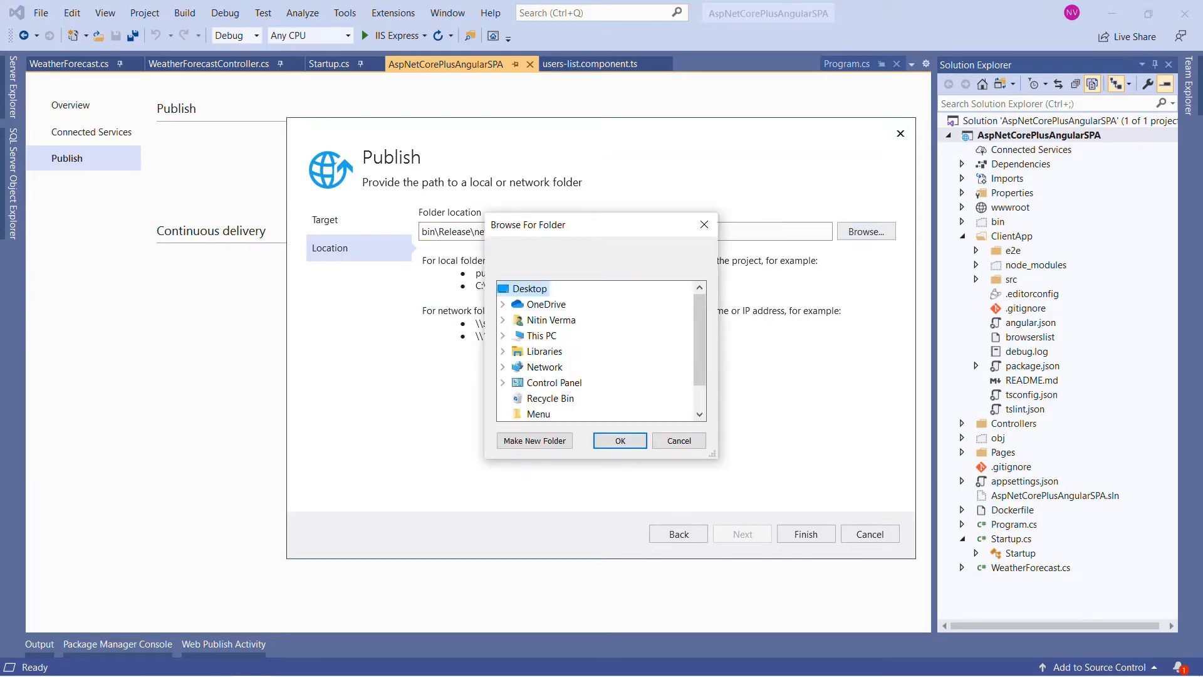
pyautogui.scroll(-1, 701, 351)
pyautogui.click(563, 382)
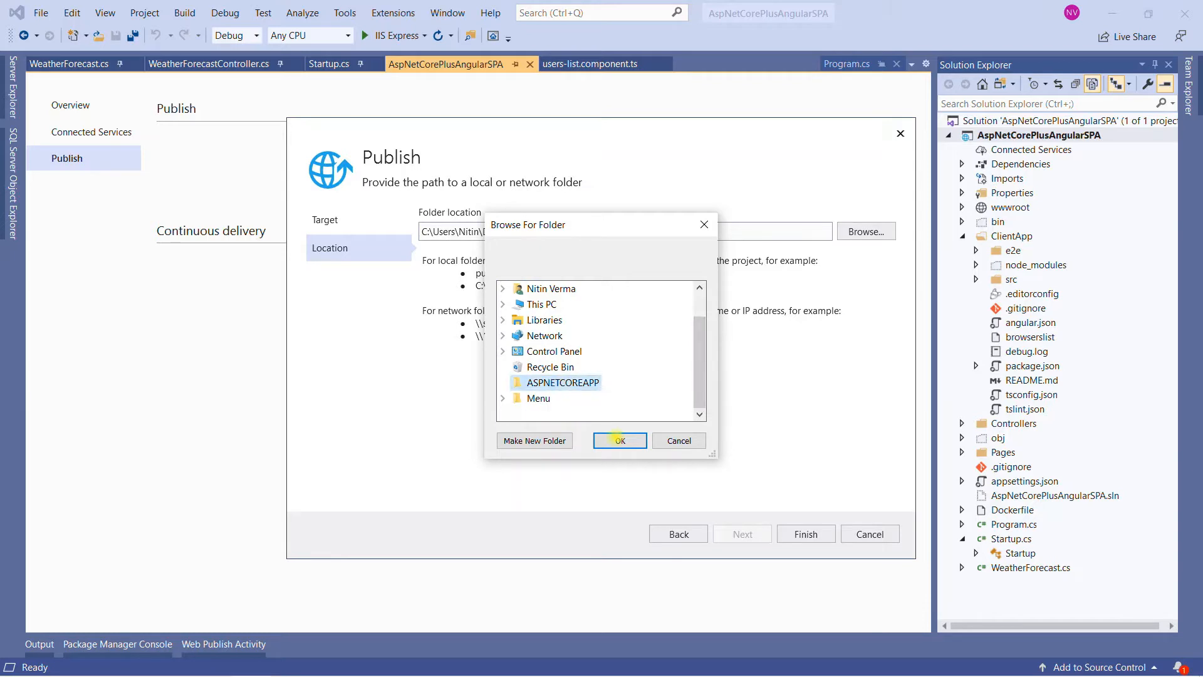
pyautogui.click(617, 440)
pyautogui.click(805, 534)
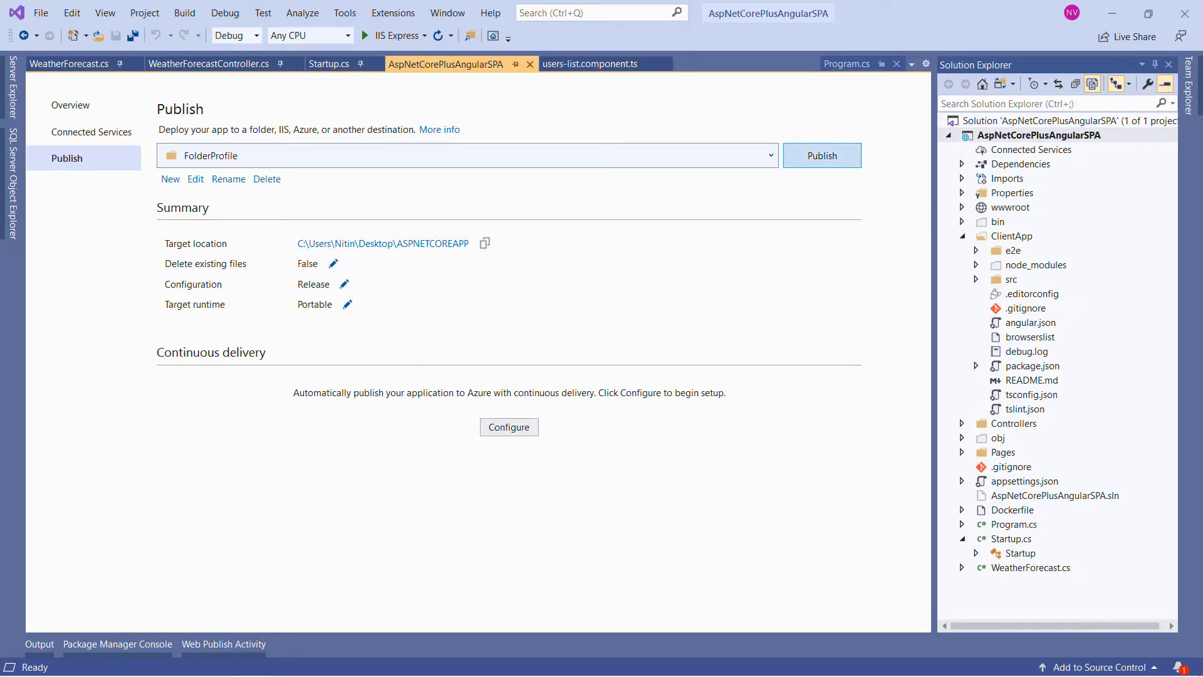
pyautogui.click(822, 155)
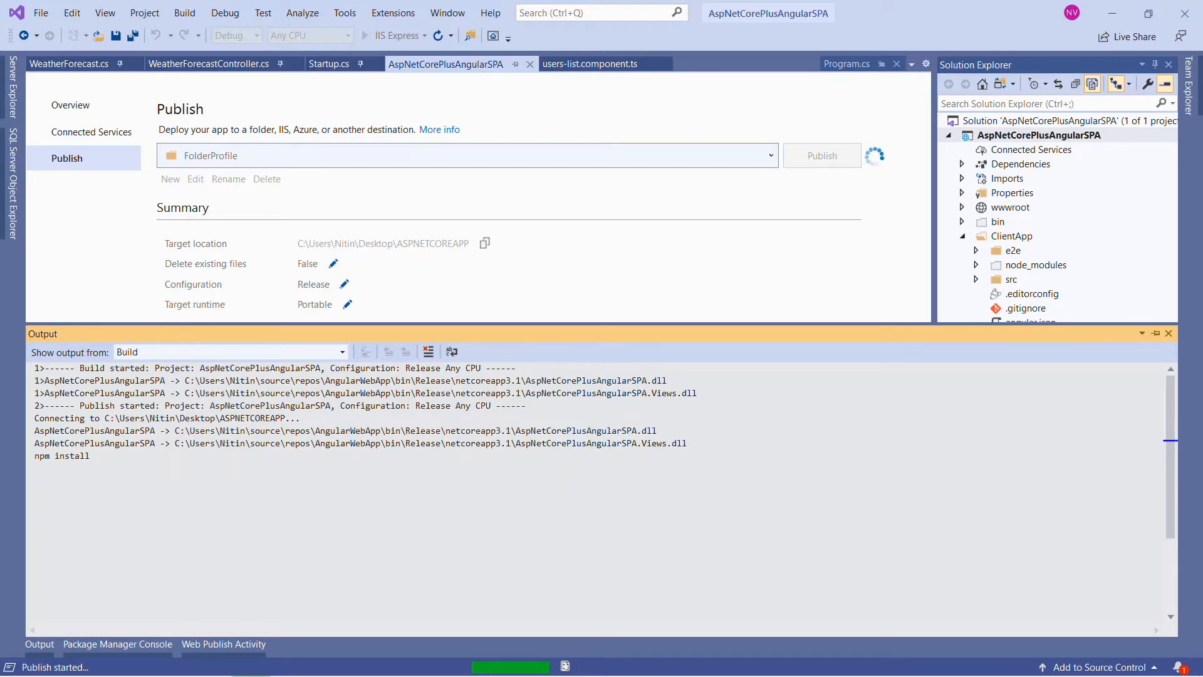
# Step: Open Internet Information Services (IIS) Manager, expand the Sites node and examine the server's installed modules
pyautogui.press('super')
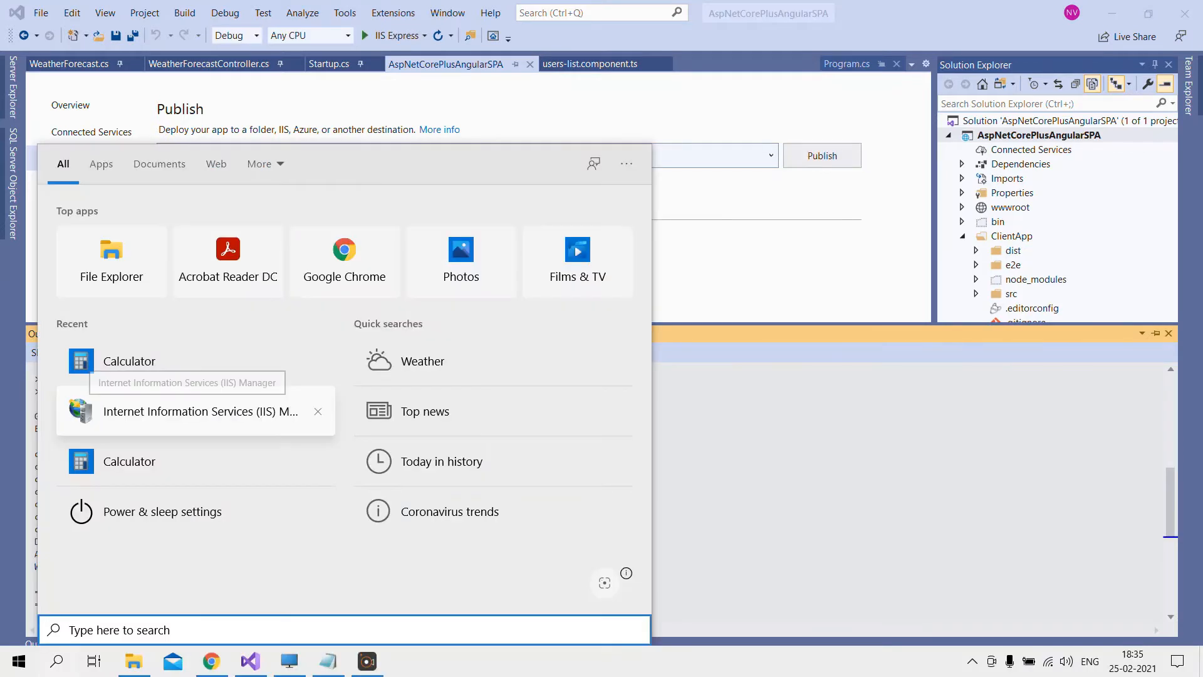
pyautogui.click(188, 410)
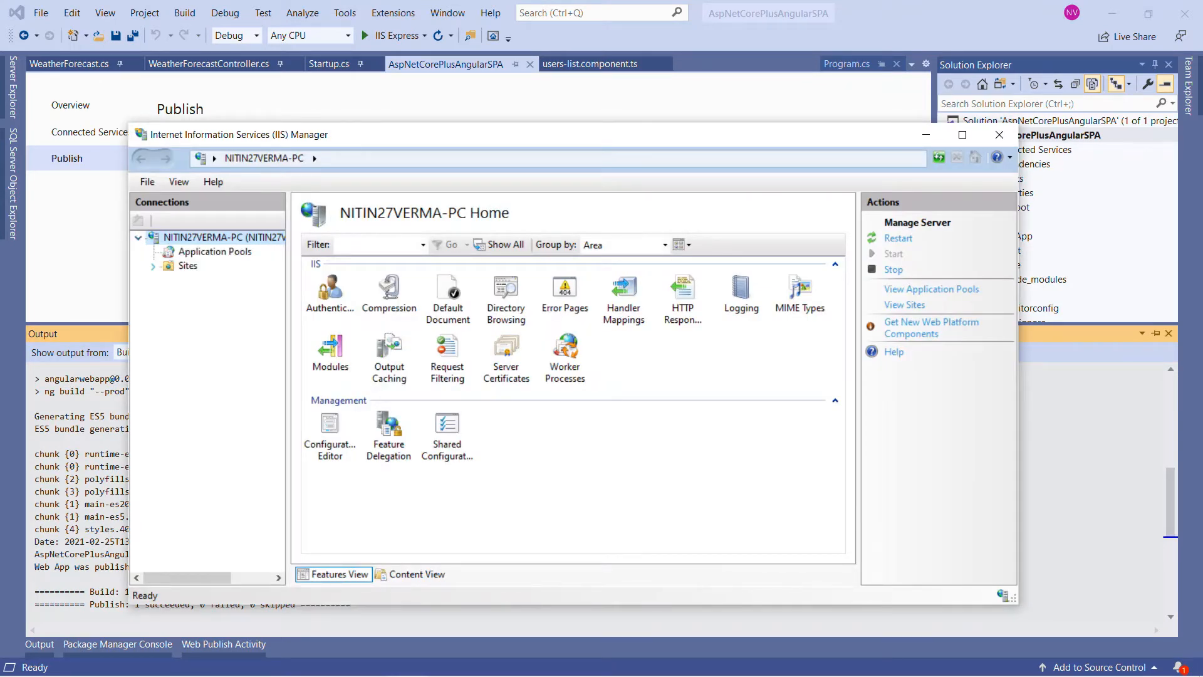
pyautogui.click(153, 266)
pyautogui.click(330, 353)
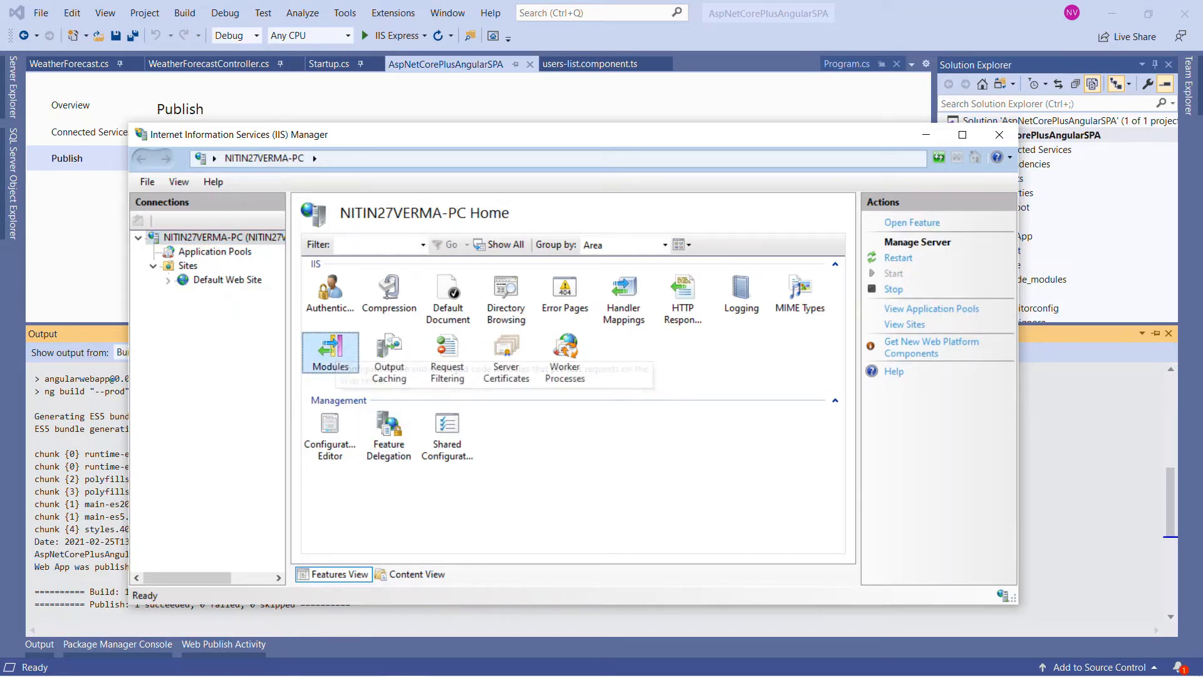
pyautogui.doubleClick(330, 352)
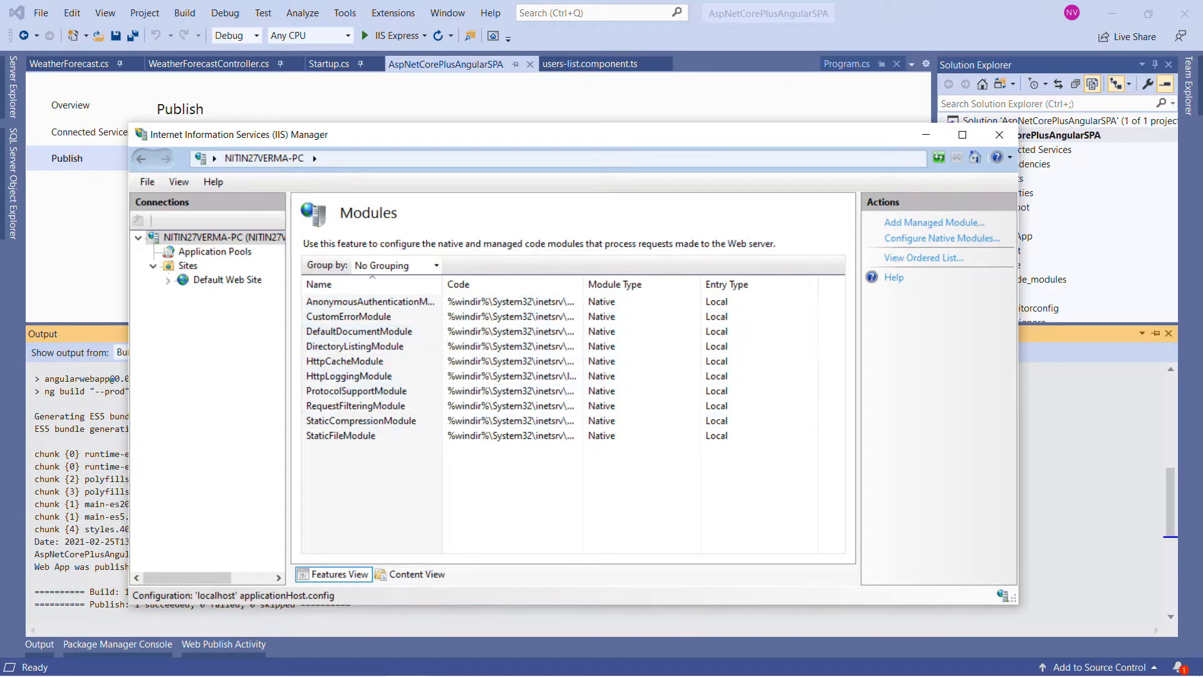
# Step: Start adding a new website under Sites with the site name ASPNETCORESPA
pyautogui.click(188, 266)
pyautogui.click(913, 223)
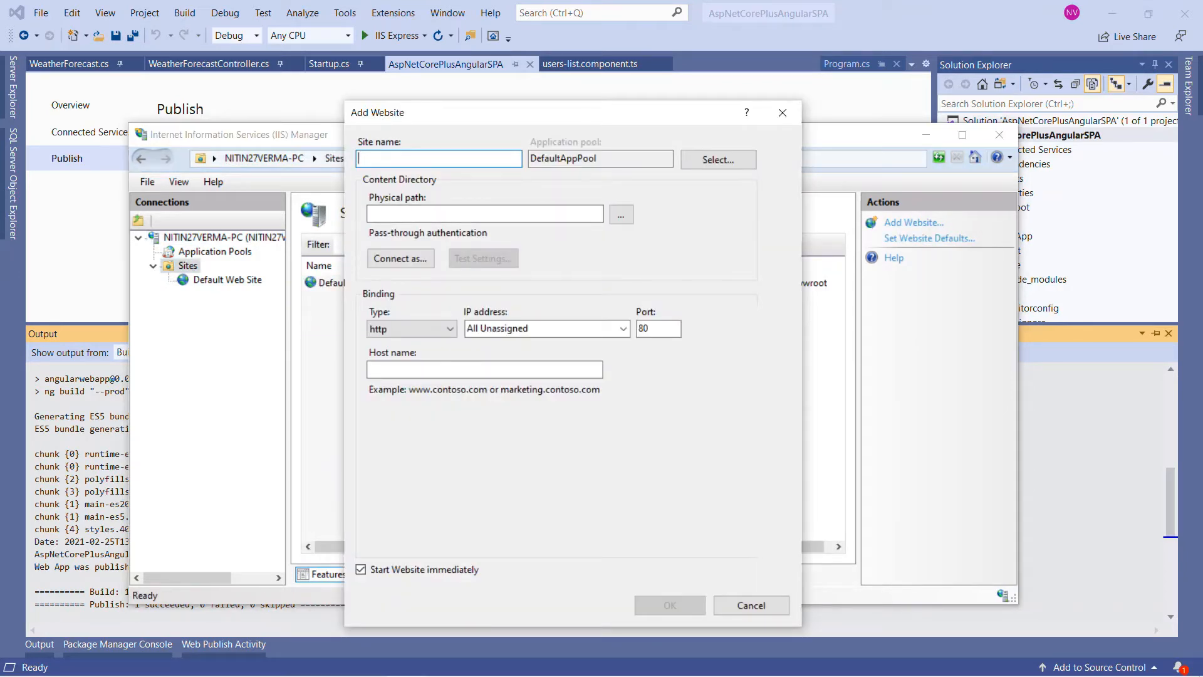
pyautogui.write('ASPNETCORESPA')
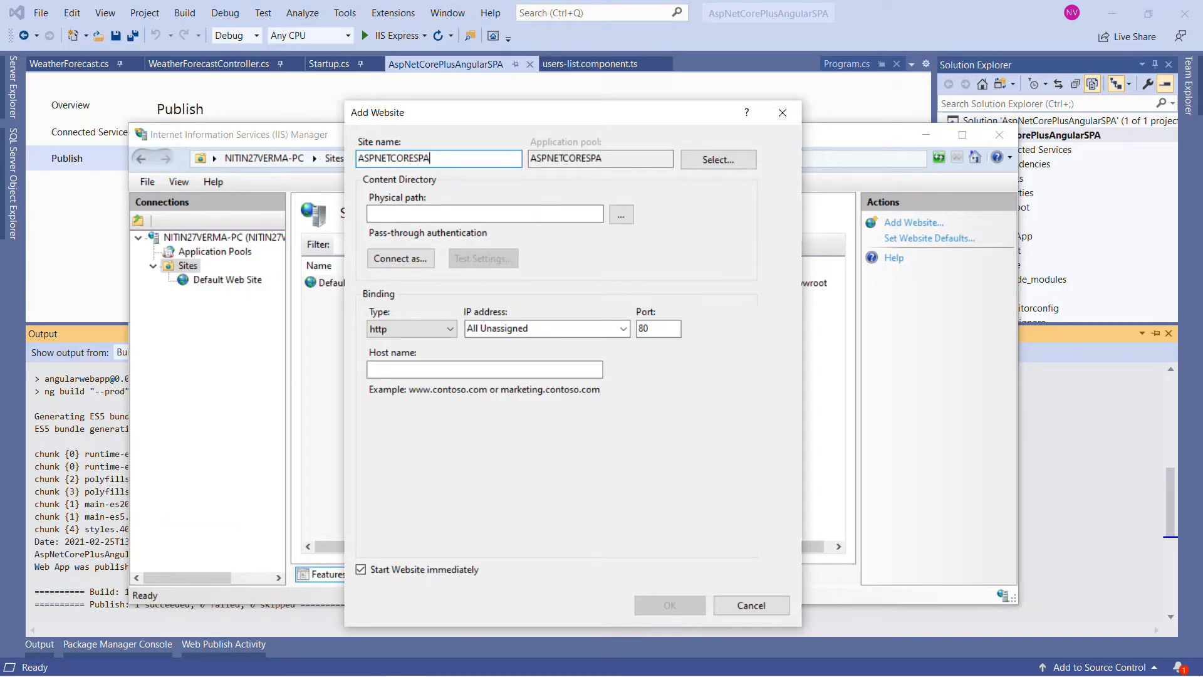
pyautogui.hotkey('ctrl', 'a')
pyautogui.hotkey('ctrl', 'c')
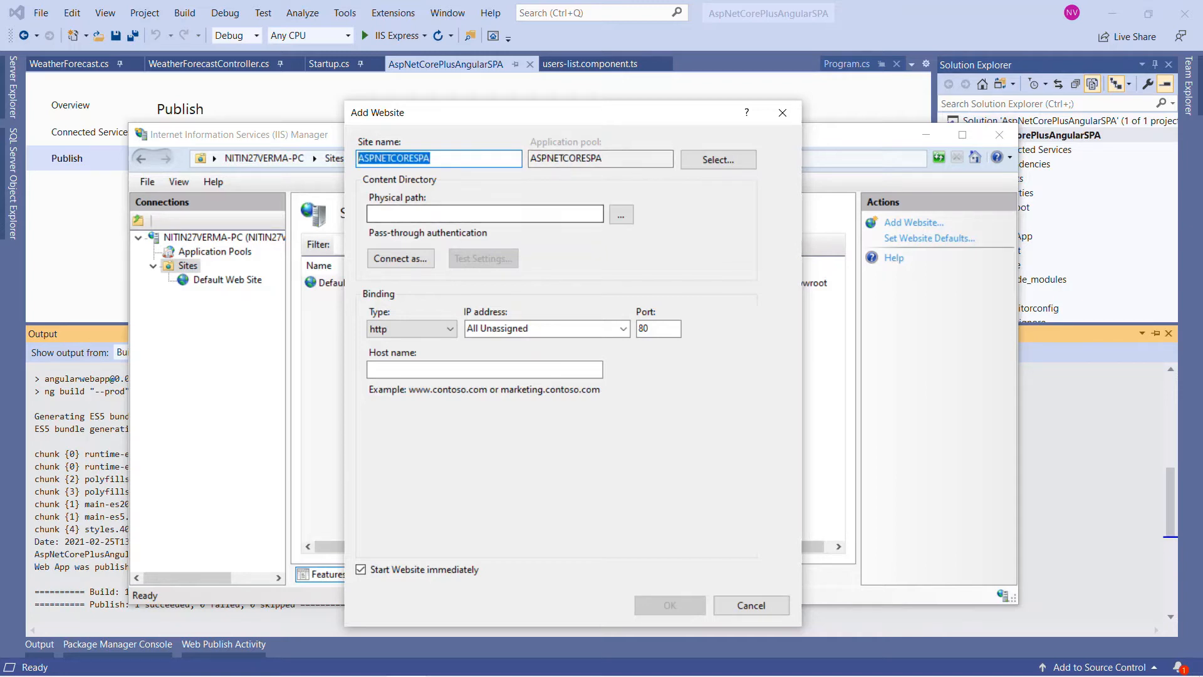
# Step: Set the new website's physical path to the ASPNETCOREAPP folder on the Desktop
pyautogui.click(621, 214)
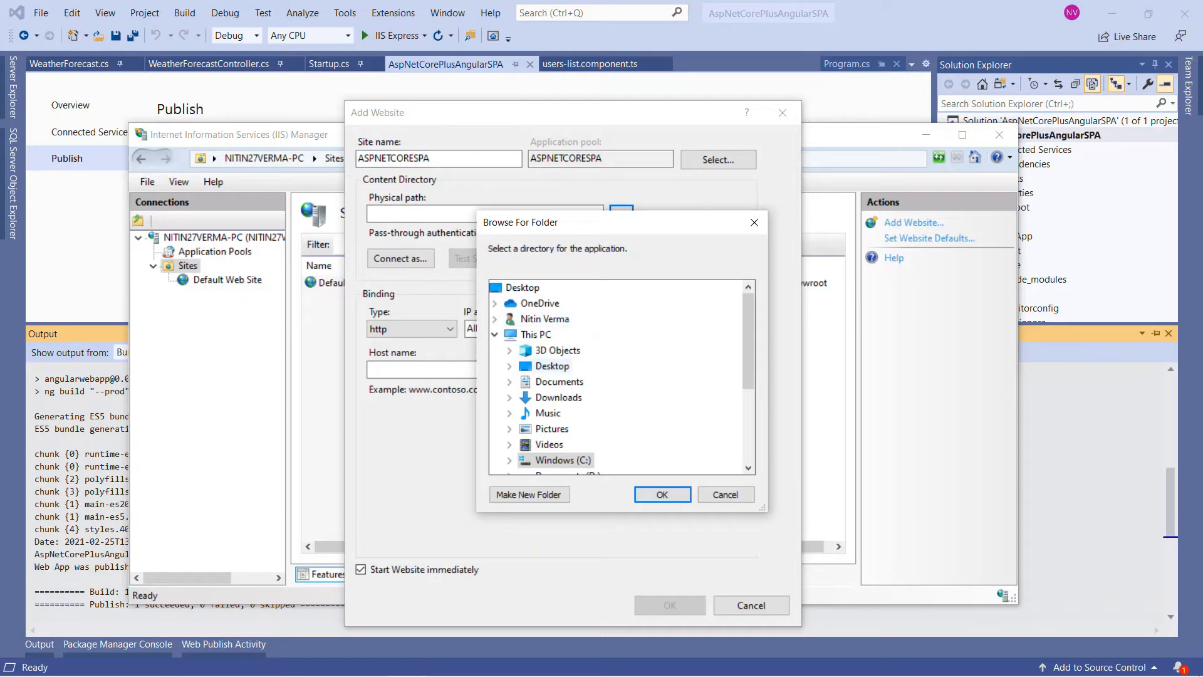
pyautogui.click(553, 366)
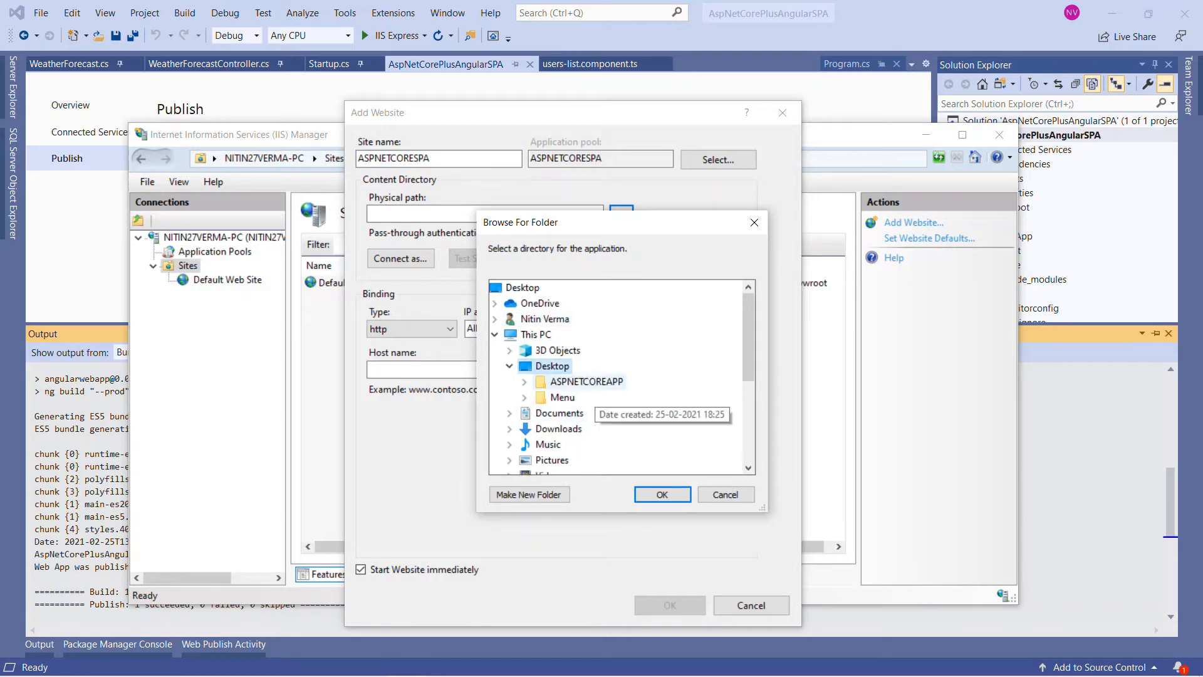
pyautogui.doubleClick(587, 381)
pyautogui.click(663, 495)
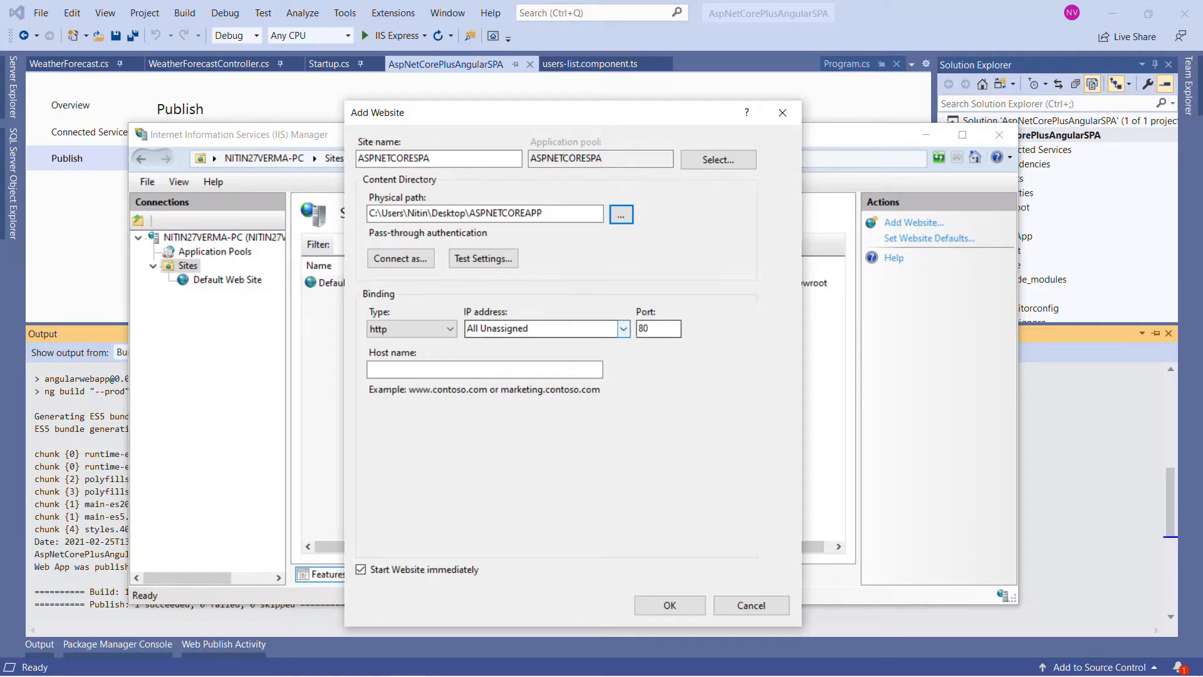
# Step: Set the new website's host name to ASPNETCORESPA.COM and create the website
pyautogui.click(442, 370)
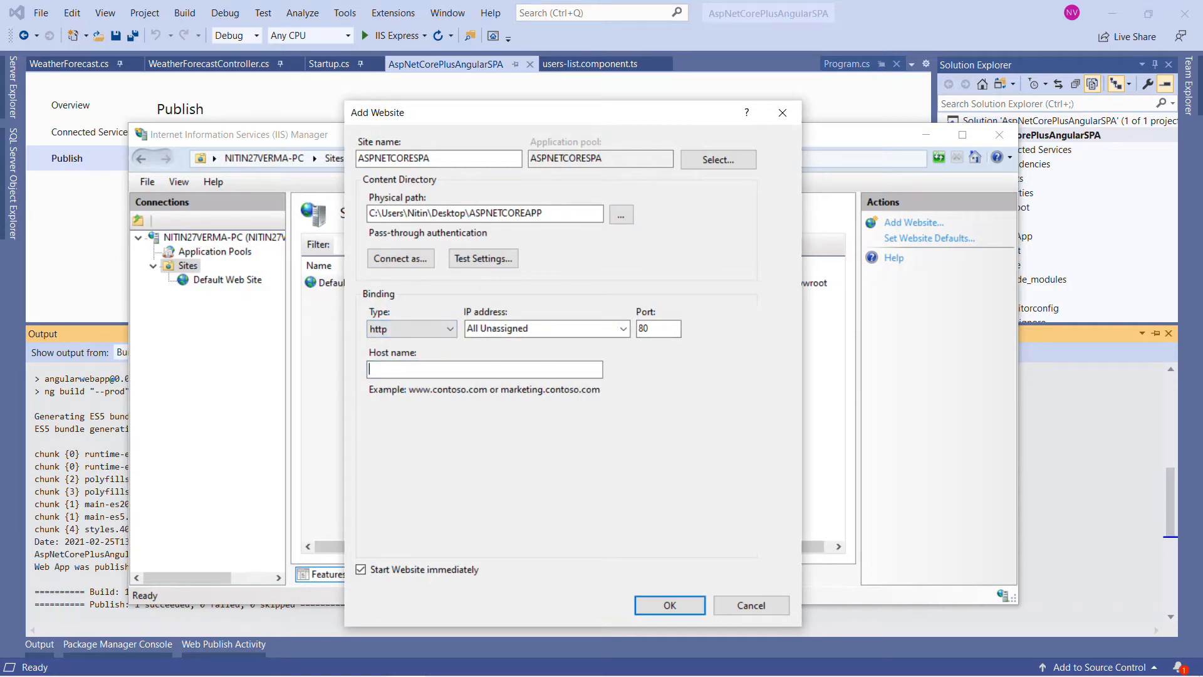
pyautogui.hotkey('ctrl', 'v')
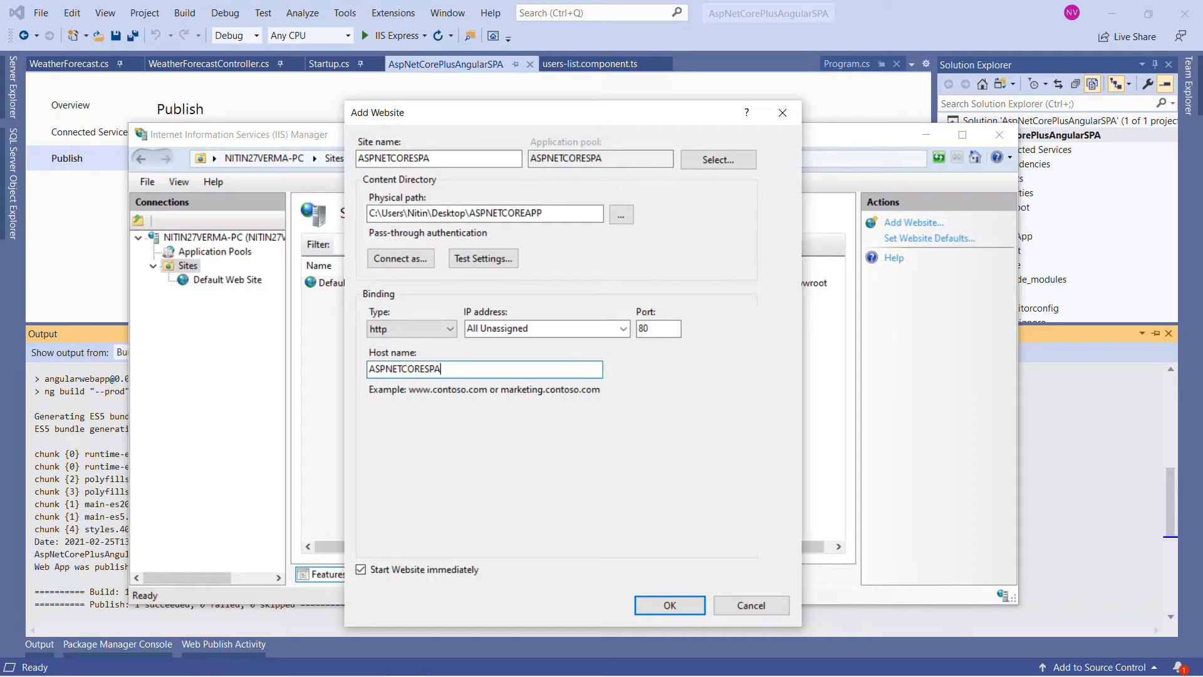
pyautogui.write('.COM')
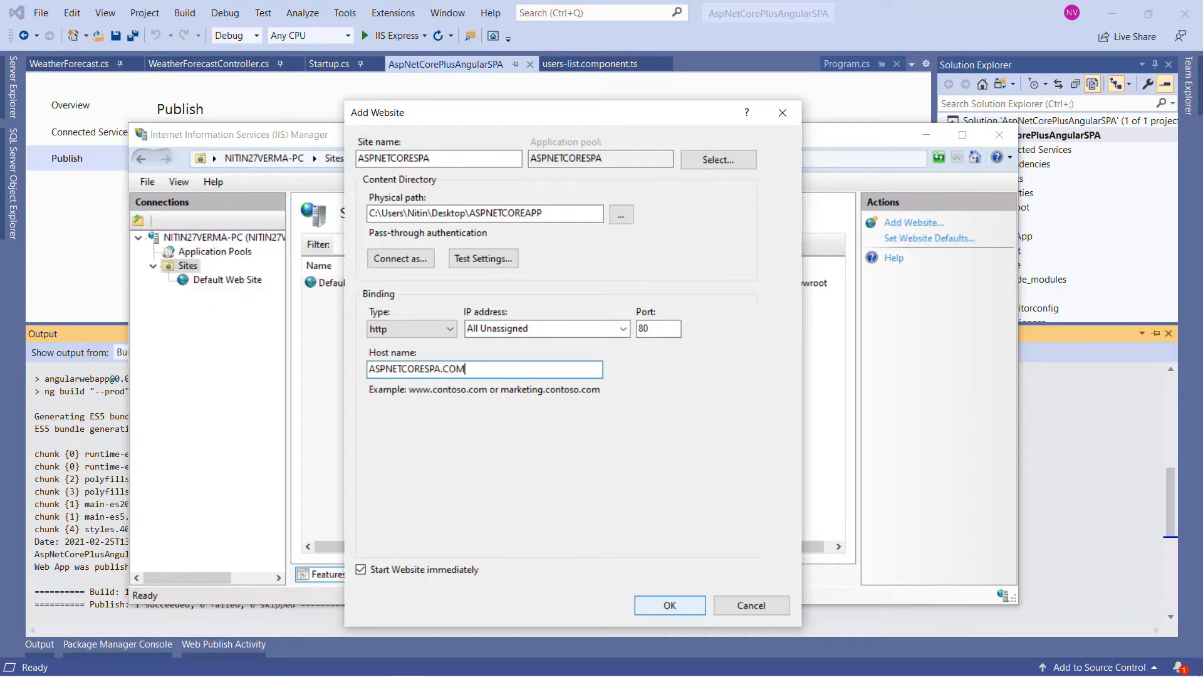
pyautogui.click(670, 605)
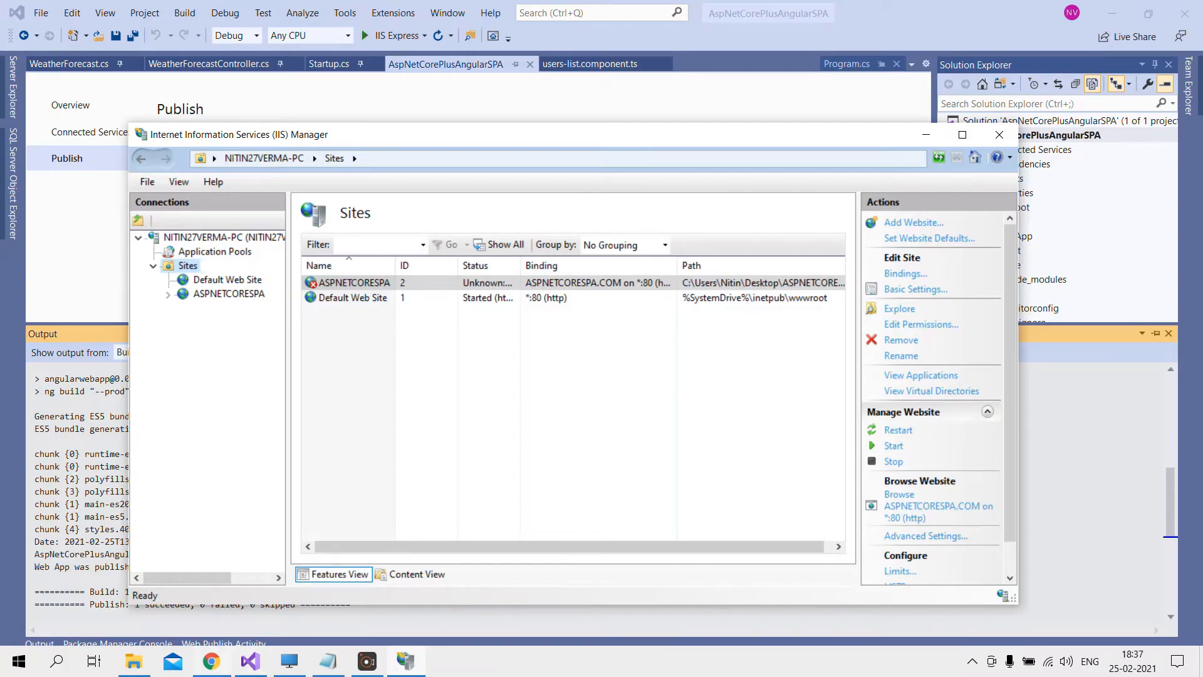
# Step: Switch to Chrome, try to load ASPNETCORESPA.COM and minimize the browser
pyautogui.click(212, 662)
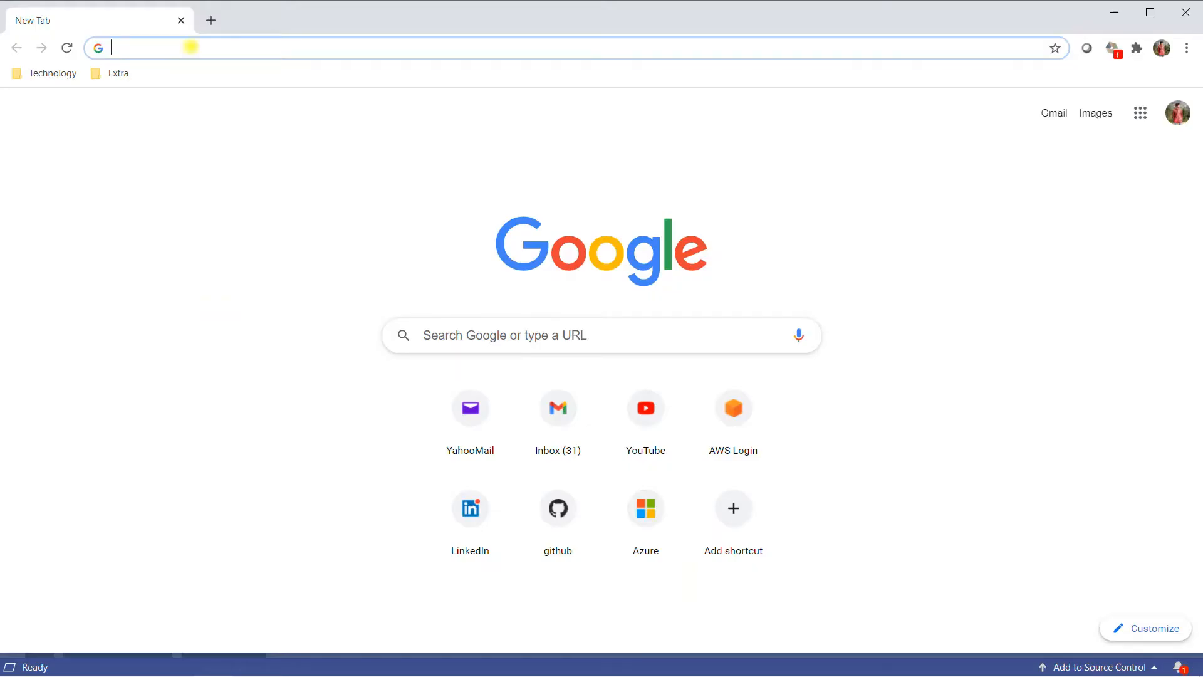
pyautogui.hotkey('ctrl', 'v')
pyautogui.write('.COM')
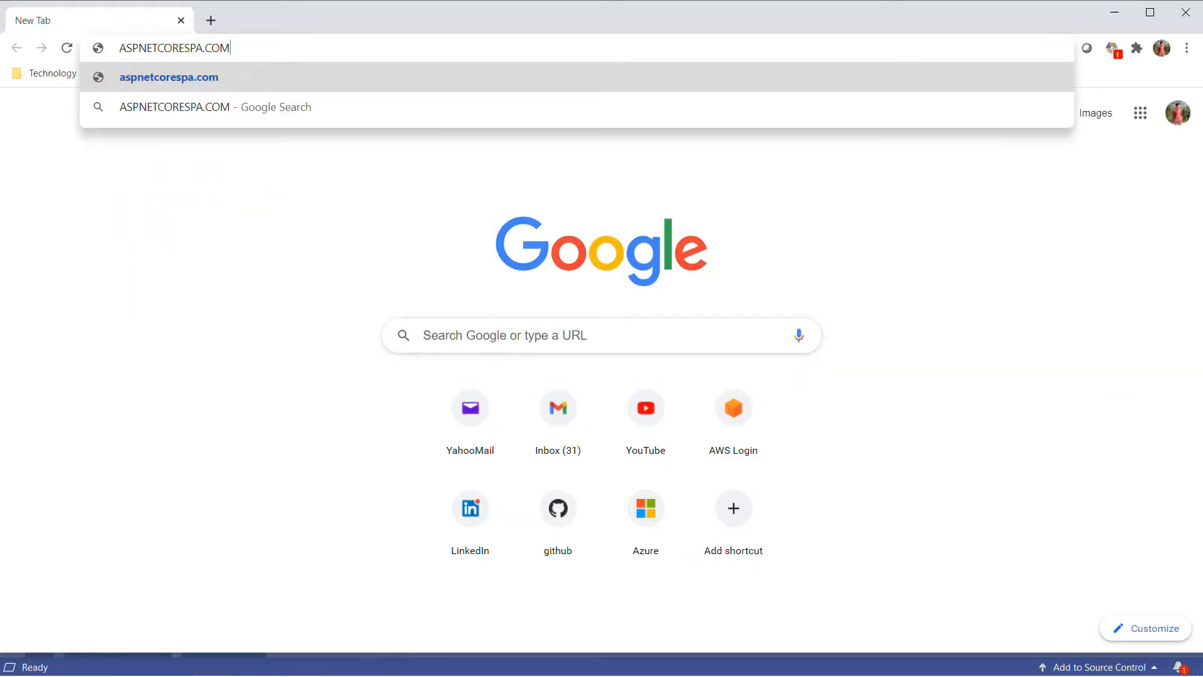
pyautogui.press('Return')
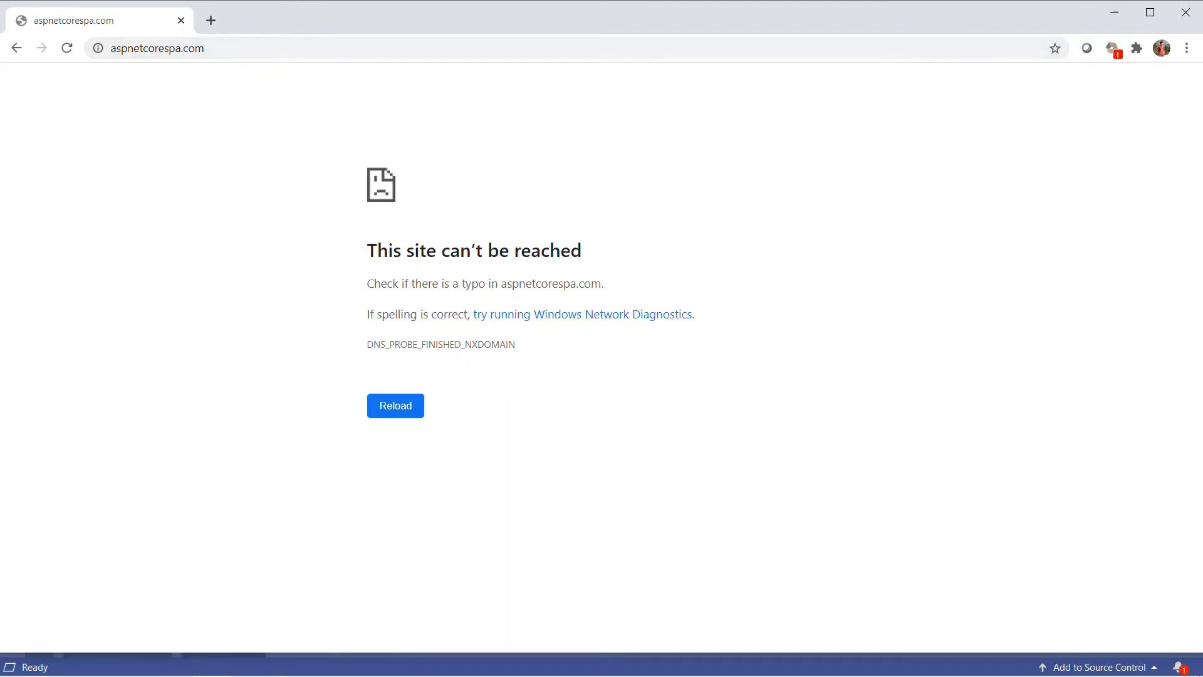
pyautogui.click(1114, 13)
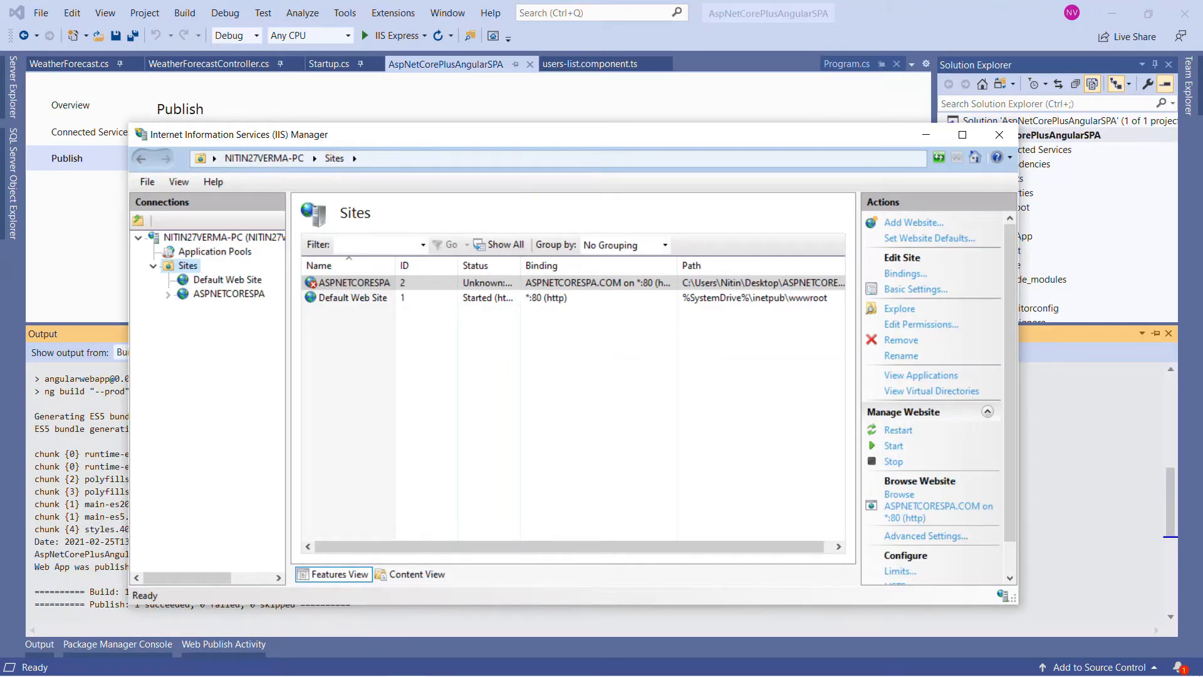
# Step: Open the Windows drivers folder through the Run command drivers and go into its etc subfolder
pyautogui.press('super+r')
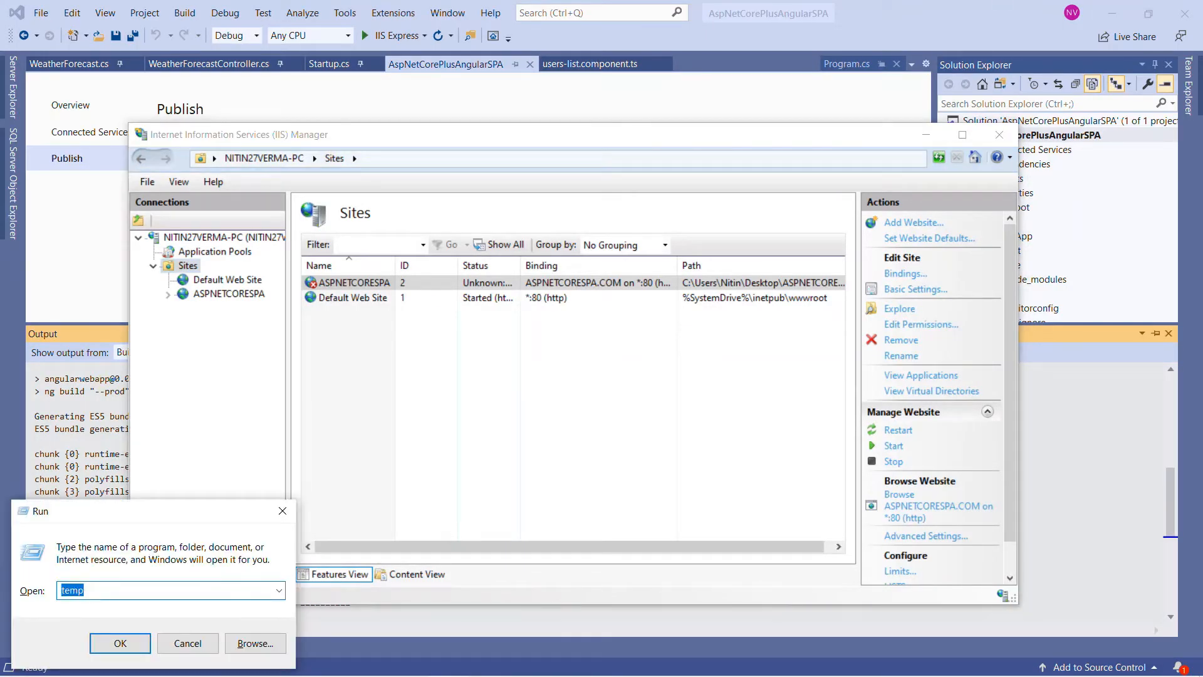
pyautogui.write('drivers')
pyautogui.press('Return')
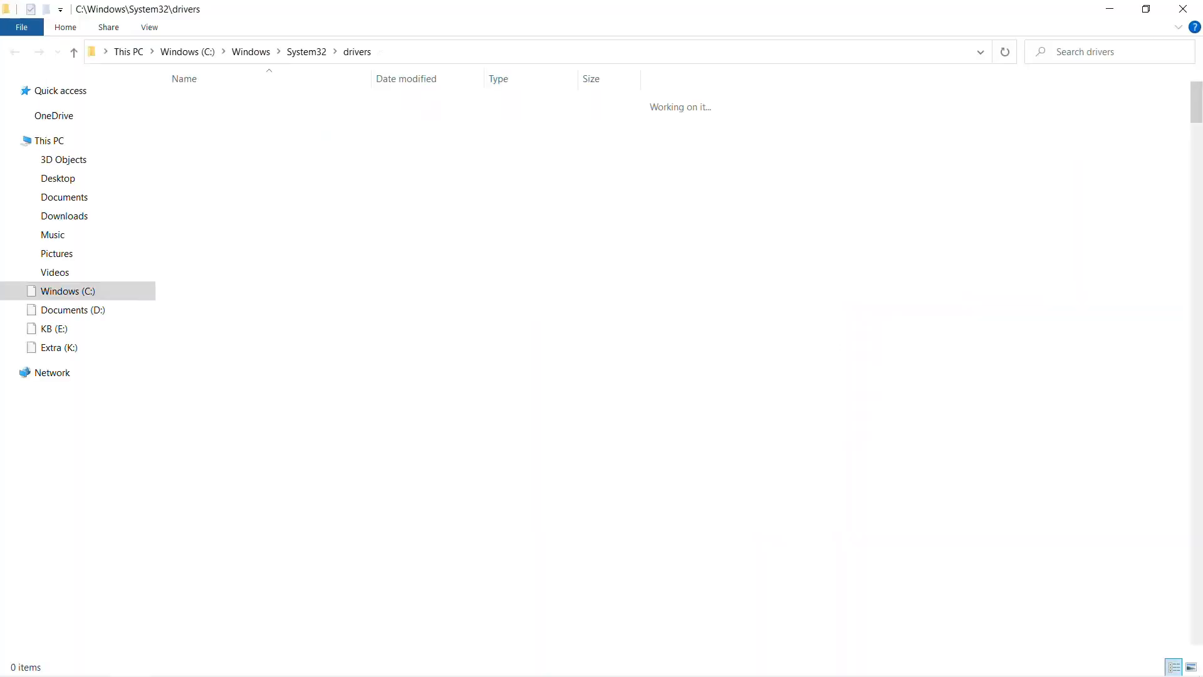
pyautogui.click(263, 290)
pyautogui.scroll(-15, 263, 289)
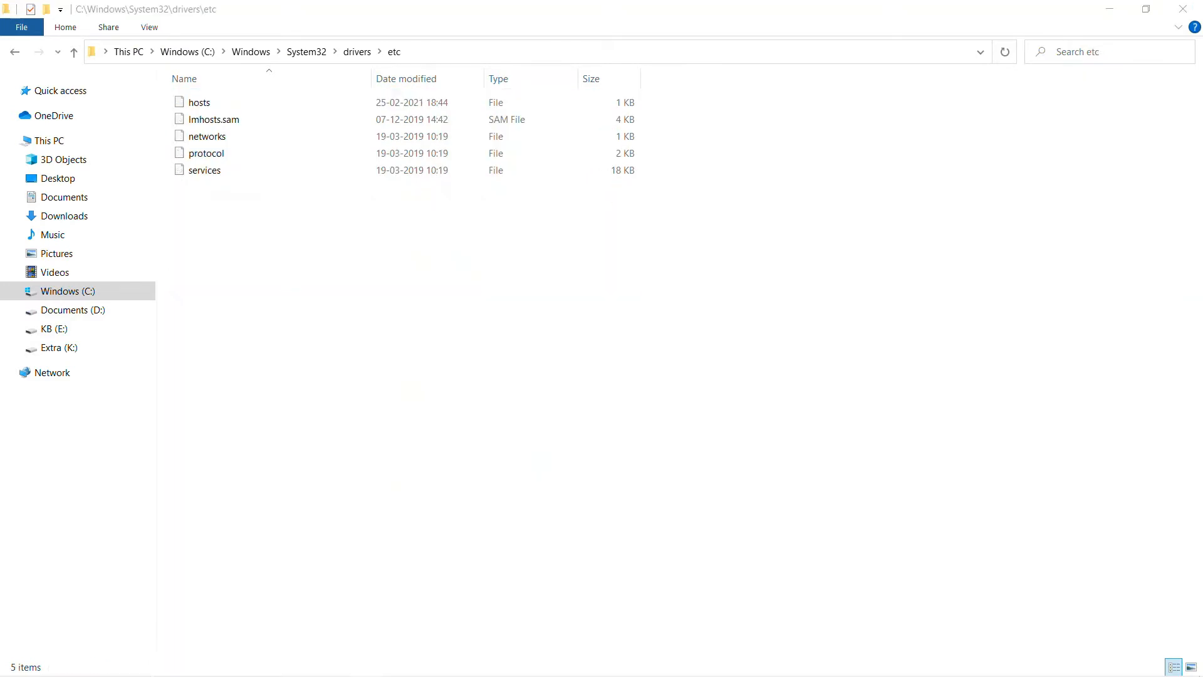
pyautogui.click(204, 103)
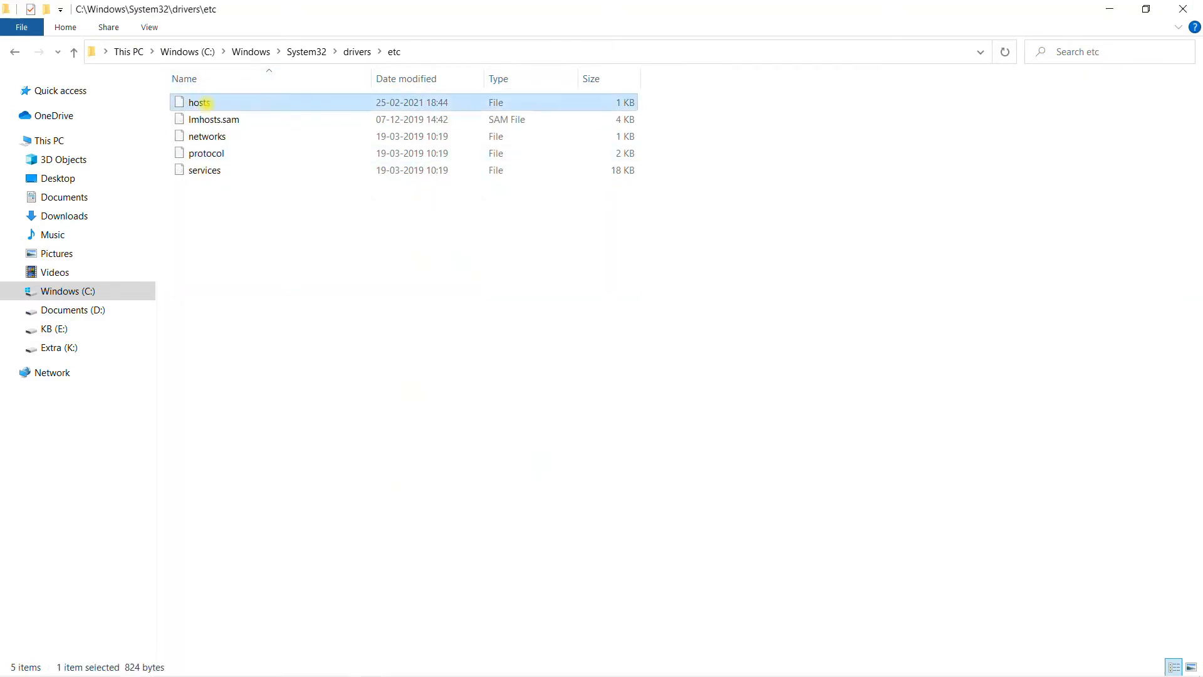
# Step: Open the hosts file in Notepad and maximize its window
pyautogui.rightClick(205, 102)
pyautogui.click(251, 115)
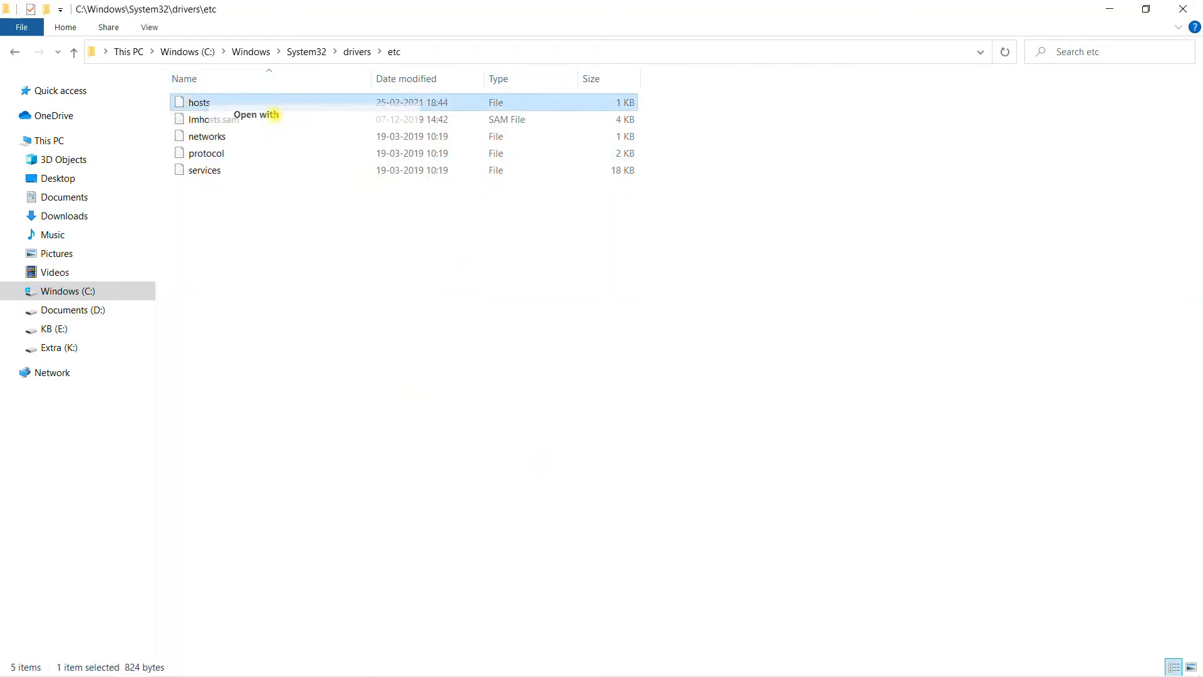
pyautogui.click(534, 352)
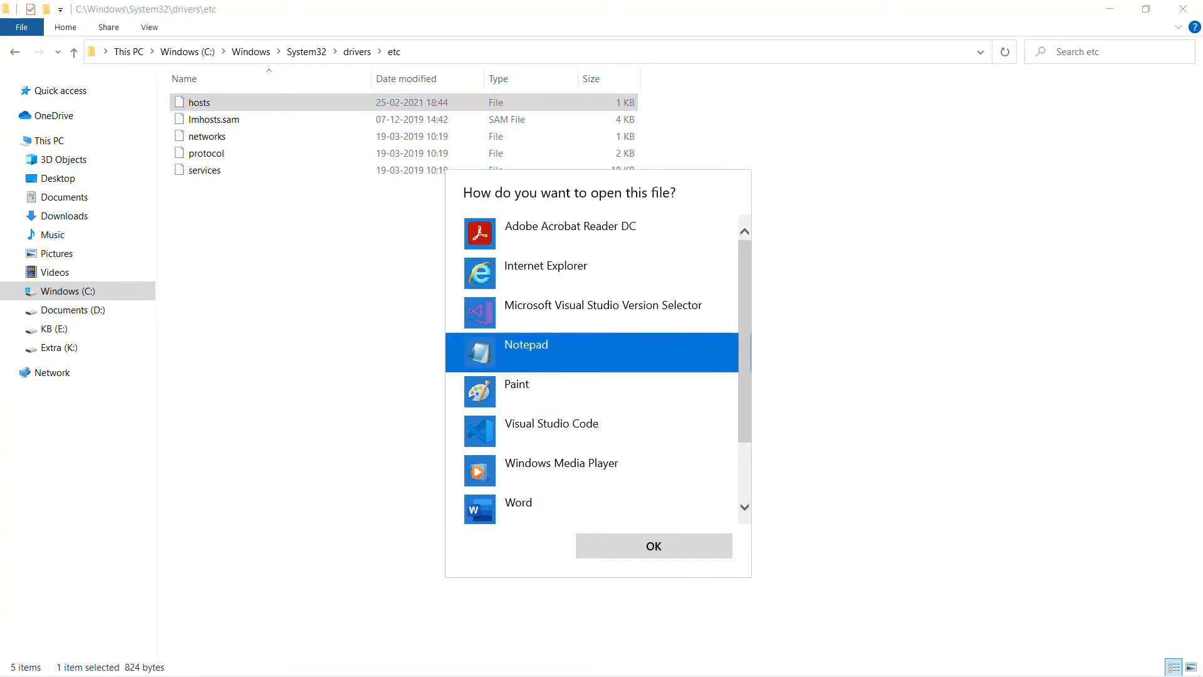
pyautogui.click(654, 546)
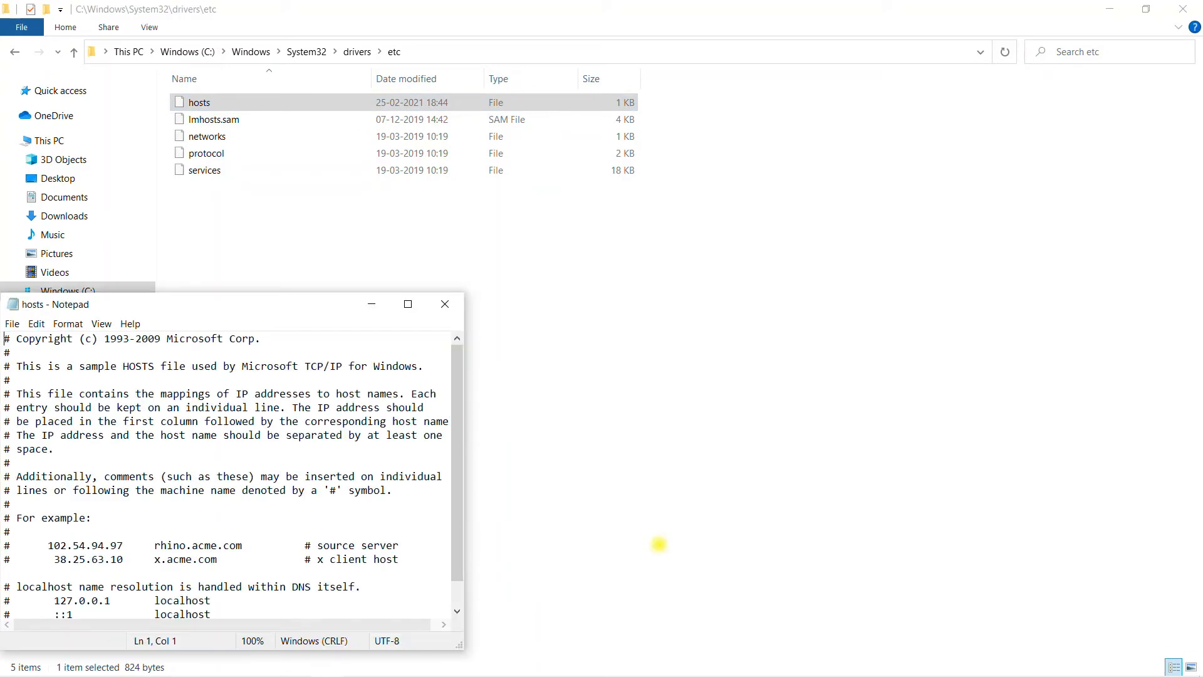
pyautogui.click(407, 303)
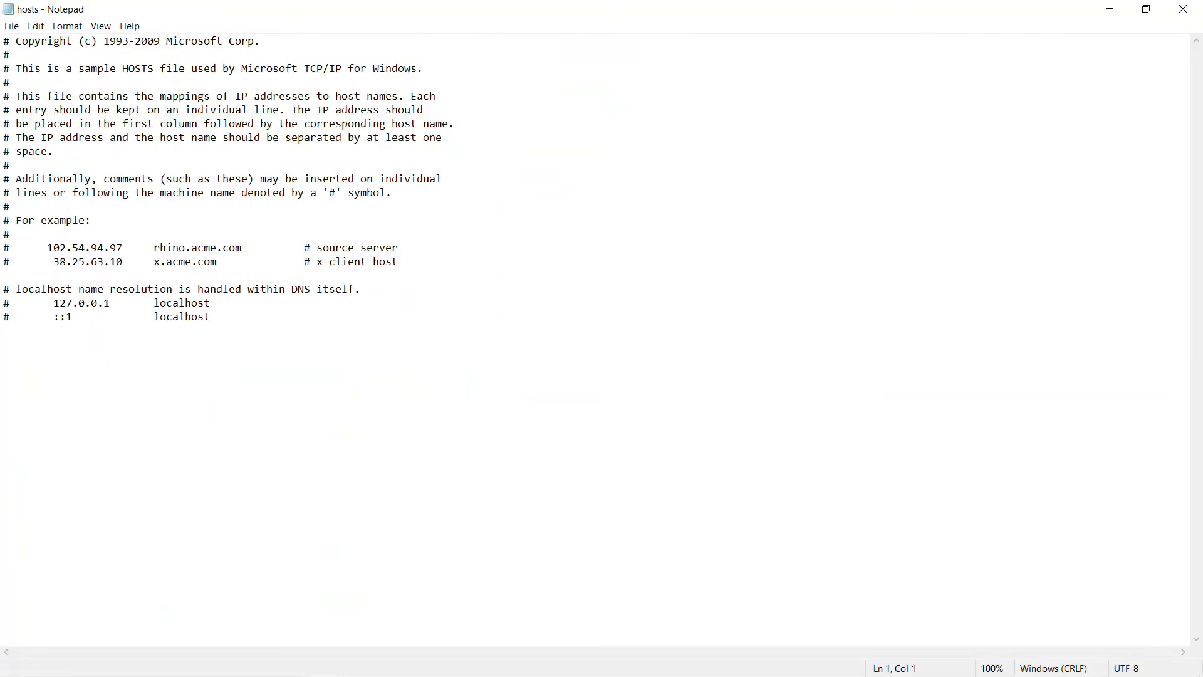
# Step: Copy the commented 127.0.0.1 localhost line onto a new line at the end of the hosts file
pyautogui.moveTo(214, 303); pyautogui.dragTo(3, 302)
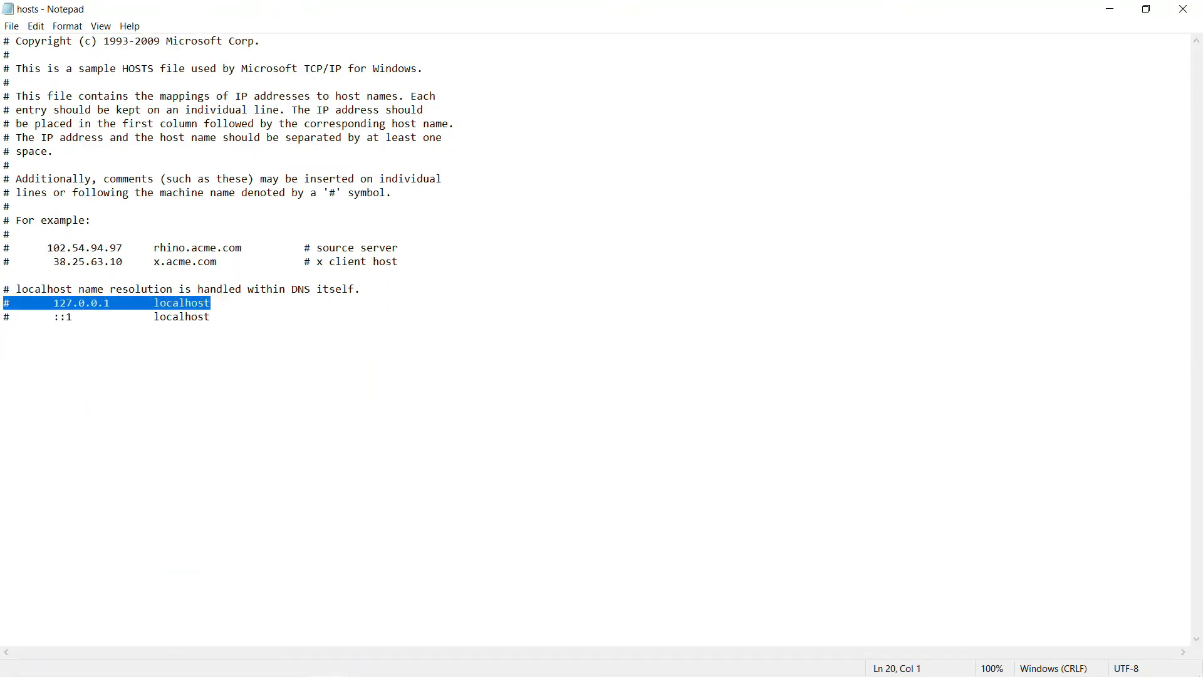
pyautogui.hotkey('ctrl', 'c')
pyautogui.click(230, 318)
pyautogui.press('Return')
pyautogui.hotkey('ctrl', 'v')
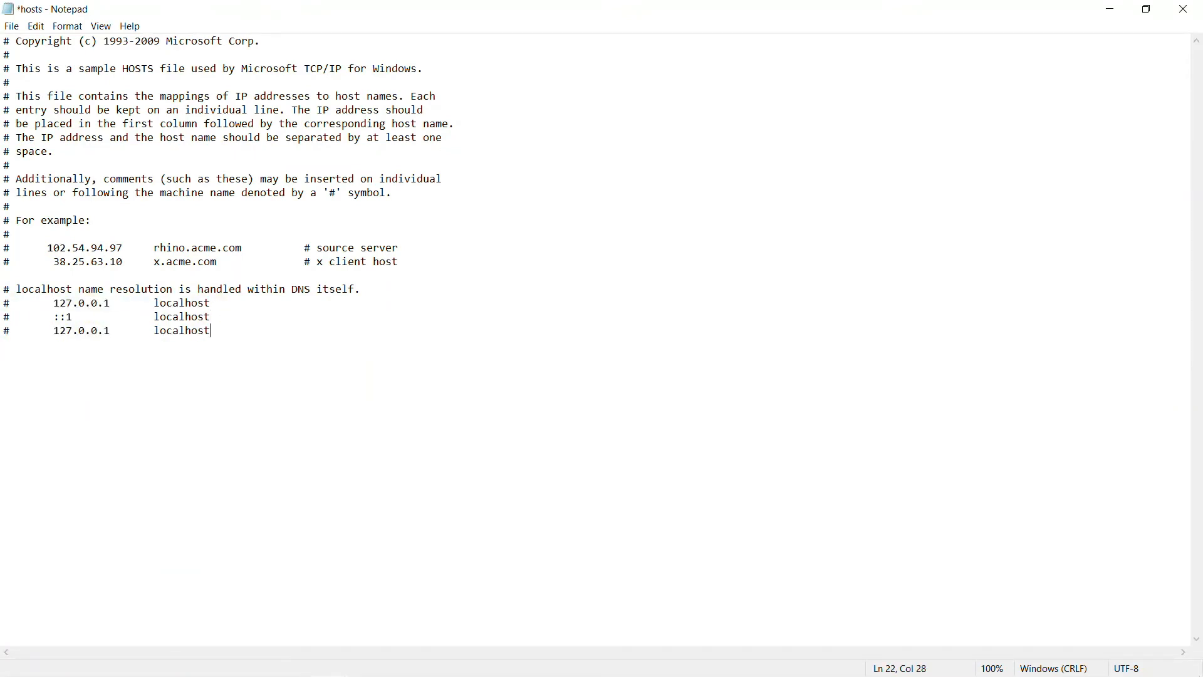
# Step: Uncomment the copied line, replace its host name with aspnetcorespa.com, and save and close the hosts file
pyautogui.click(12, 331)
pyautogui.press('BackSpace')
pyautogui.doubleClick(187, 331)
pyautogui.write('aspnetcorespa.com')
pyautogui.hotkey('ctrl', 's')
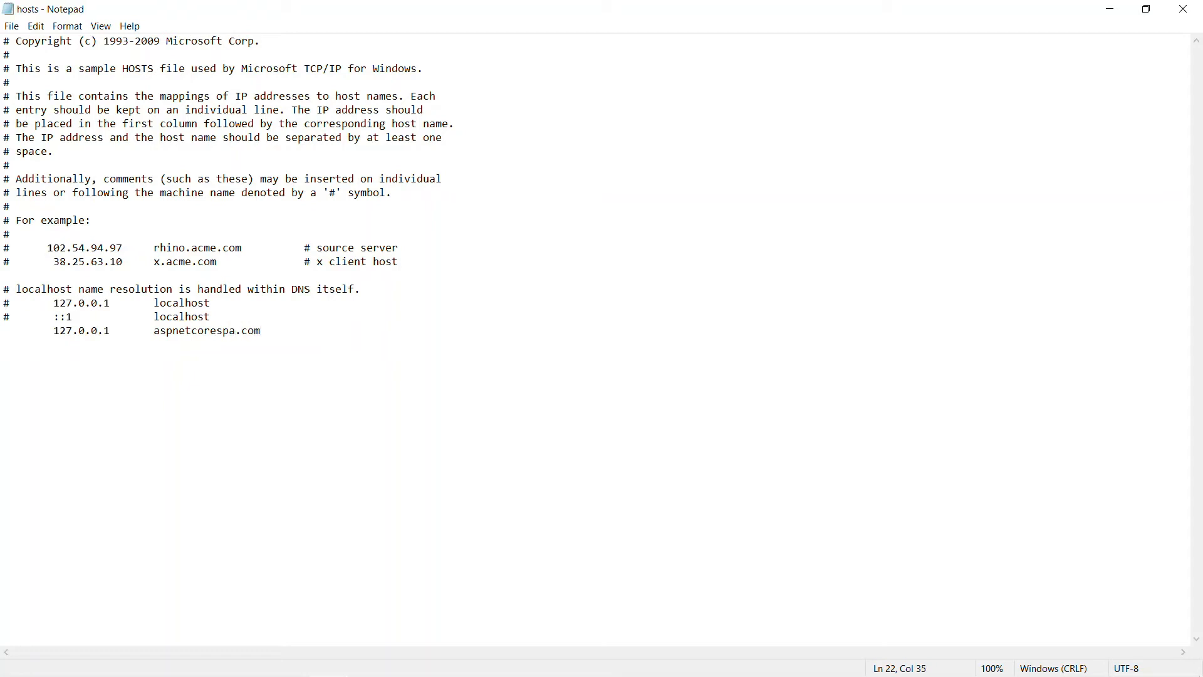
pyautogui.hotkey('shift', 'Left')
pyautogui.hotkey('shift', 'Left')
pyautogui.hotkey('shift', 'Left')
pyautogui.hotkey('shift', 'Left')
pyautogui.hotkey('shift', 'Left')
pyautogui.hotkey('shift', 'Left')
pyautogui.hotkey('shift', 'Left')
pyautogui.hotkey('shift', 'Left')
pyautogui.hotkey('shift', 'Left')
pyautogui.hotkey('shift', 'Left')
pyautogui.hotkey('shift', 'Left')
pyautogui.hotkey('shift', 'Left')
pyautogui.hotkey('shift', 'Left')
pyautogui.hotkey('shift', 'Left')
pyautogui.hotkey('shift', 'Left')
pyautogui.hotkey('shift', 'Left')
pyautogui.hotkey('shift', 'Left')
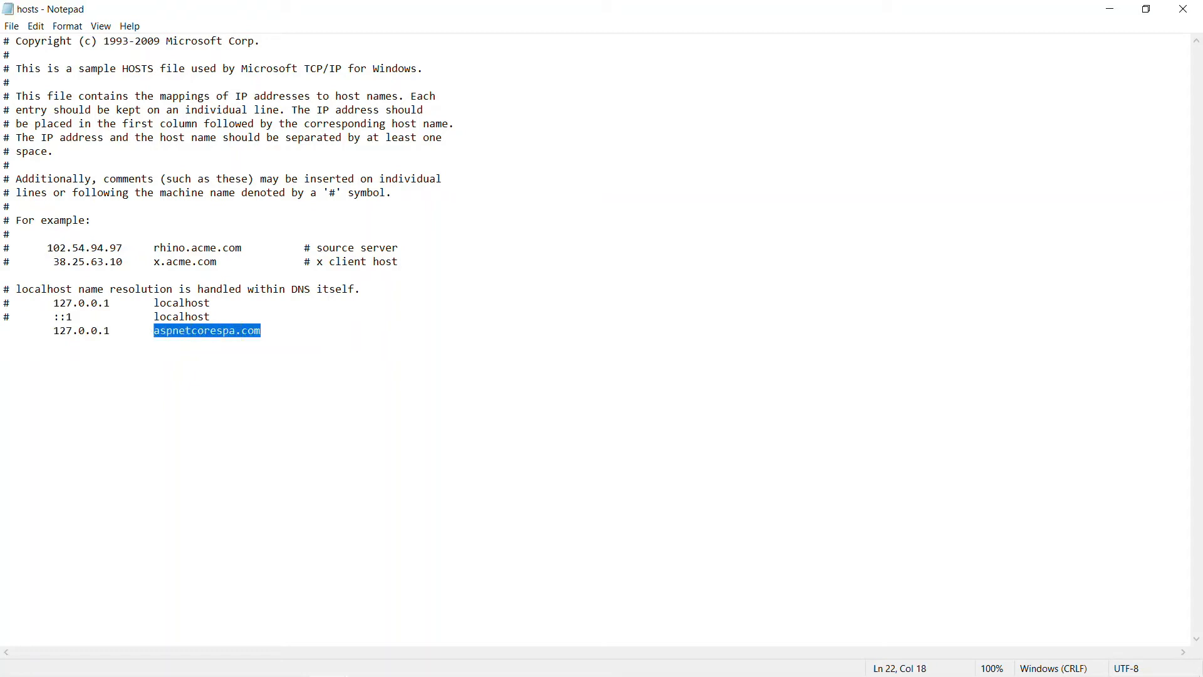
pyautogui.click(646, 365)
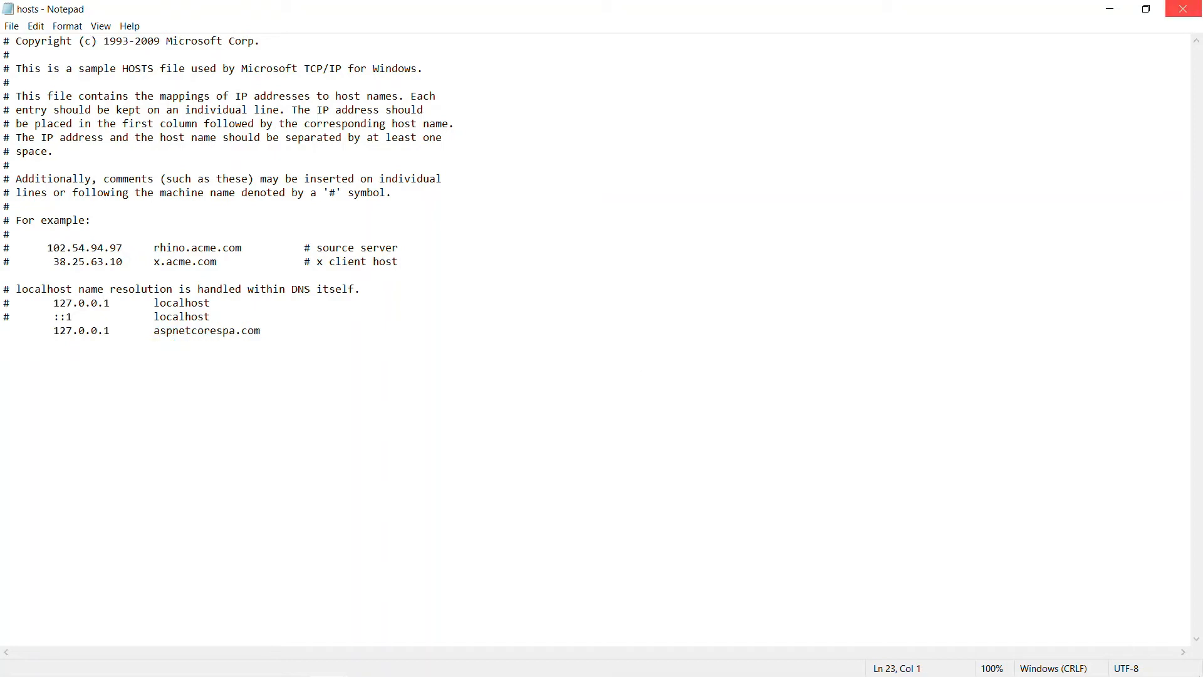
pyautogui.click(1183, 9)
# Step: Load aspnetcorespa.com again in Chrome and examine the config error and config file path on the page
pyautogui.moveTo(173, 676)
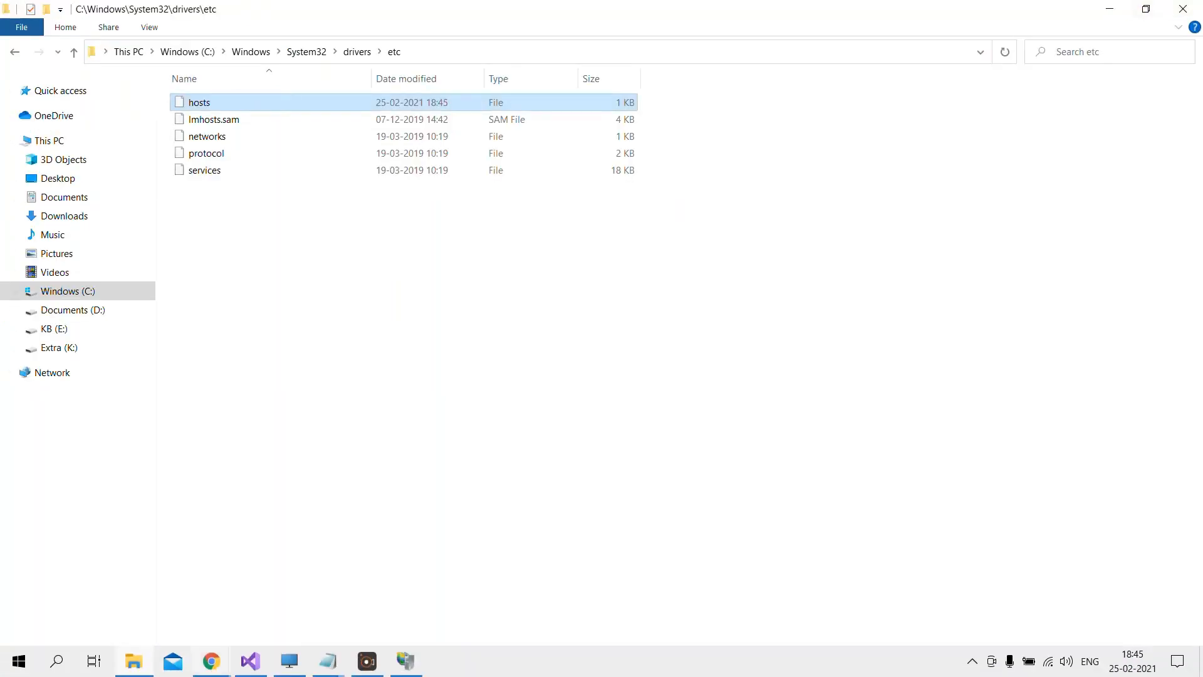
pyautogui.moveTo(212, 661)
pyautogui.click(153, 585)
pyautogui.click(277, 44)
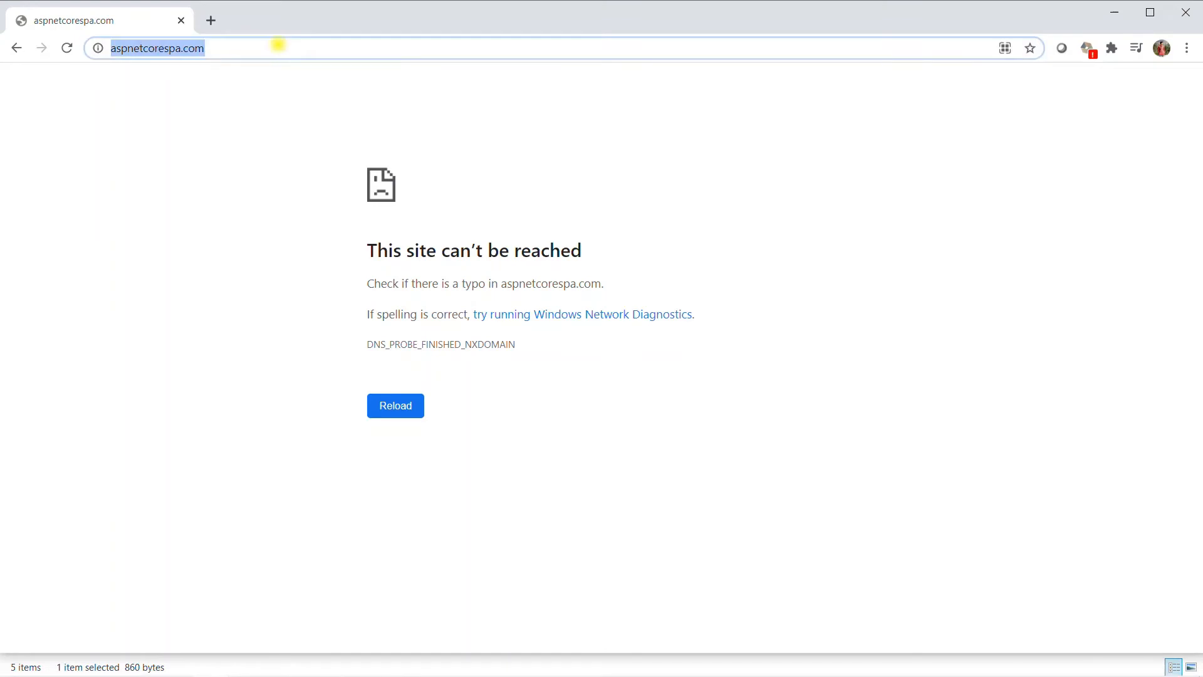
pyautogui.press('Return')
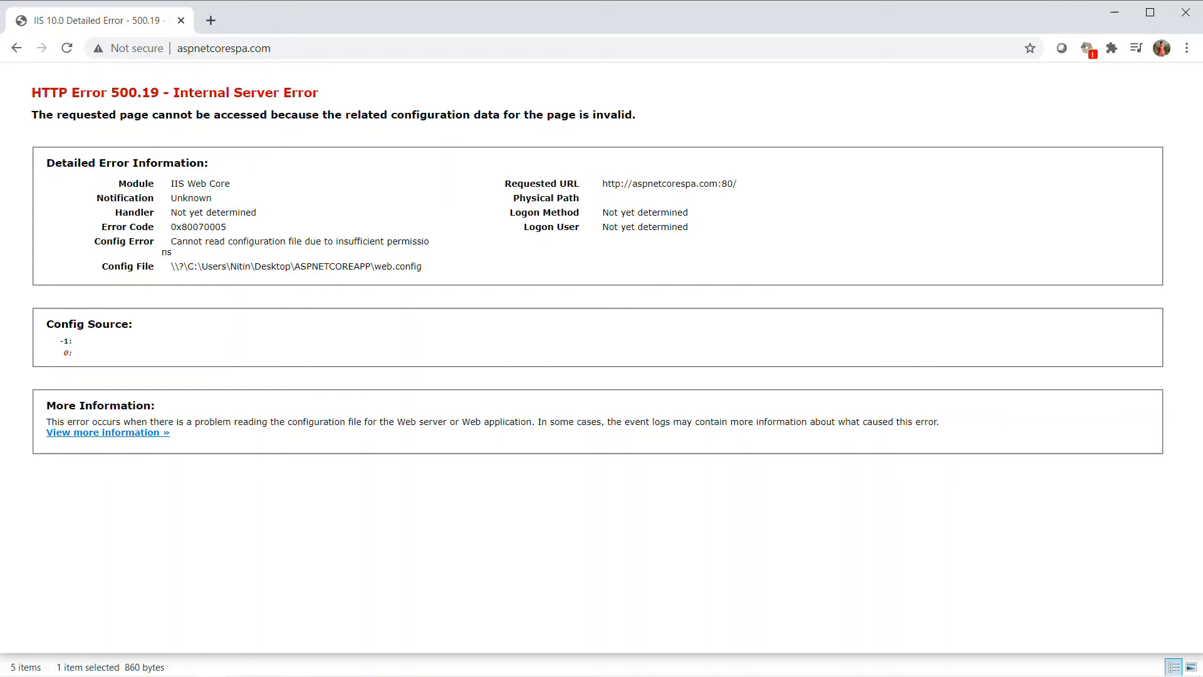
pyautogui.moveTo(182, 241); pyautogui.dragTo(387, 242)
pyautogui.click(439, 248)
pyautogui.moveTo(183, 266); pyautogui.dragTo(439, 270)
pyautogui.click(424, 293)
# Step: In IIS Manager, set the .NET CLR version of the ASPNETCORESPA application pool to No Managed Code
pyautogui.hotkey('alt', 'Tab')
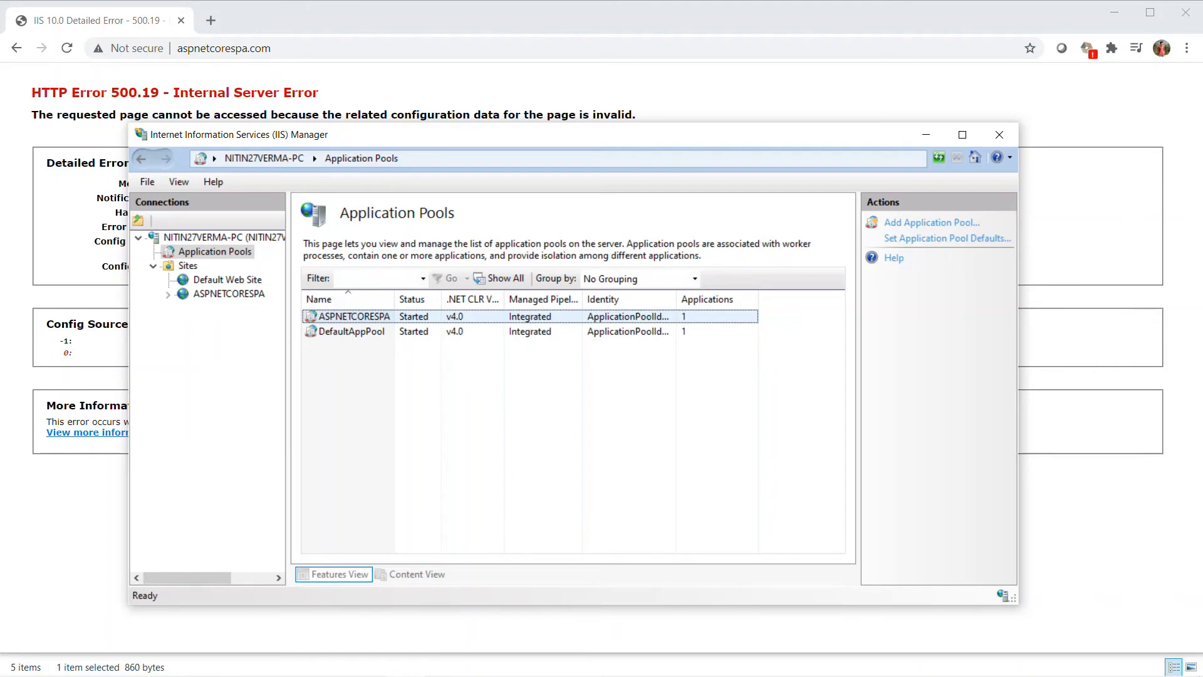
pyautogui.click(354, 317)
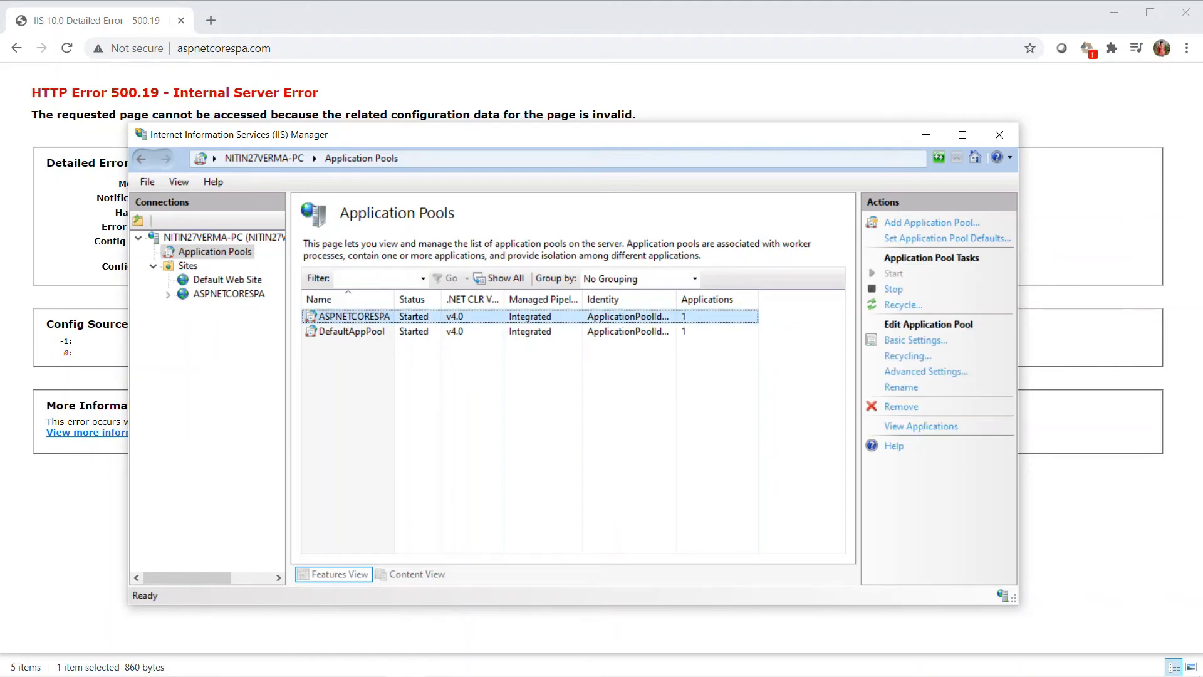
pyautogui.click(925, 372)
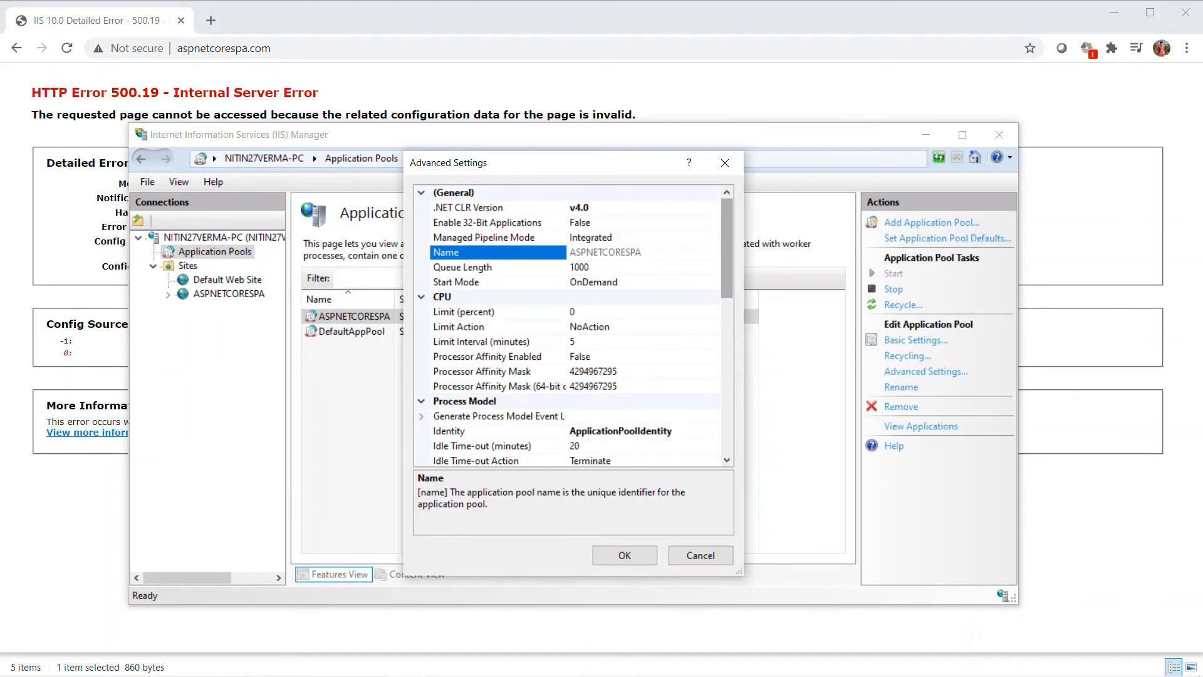
pyautogui.press('Escape')
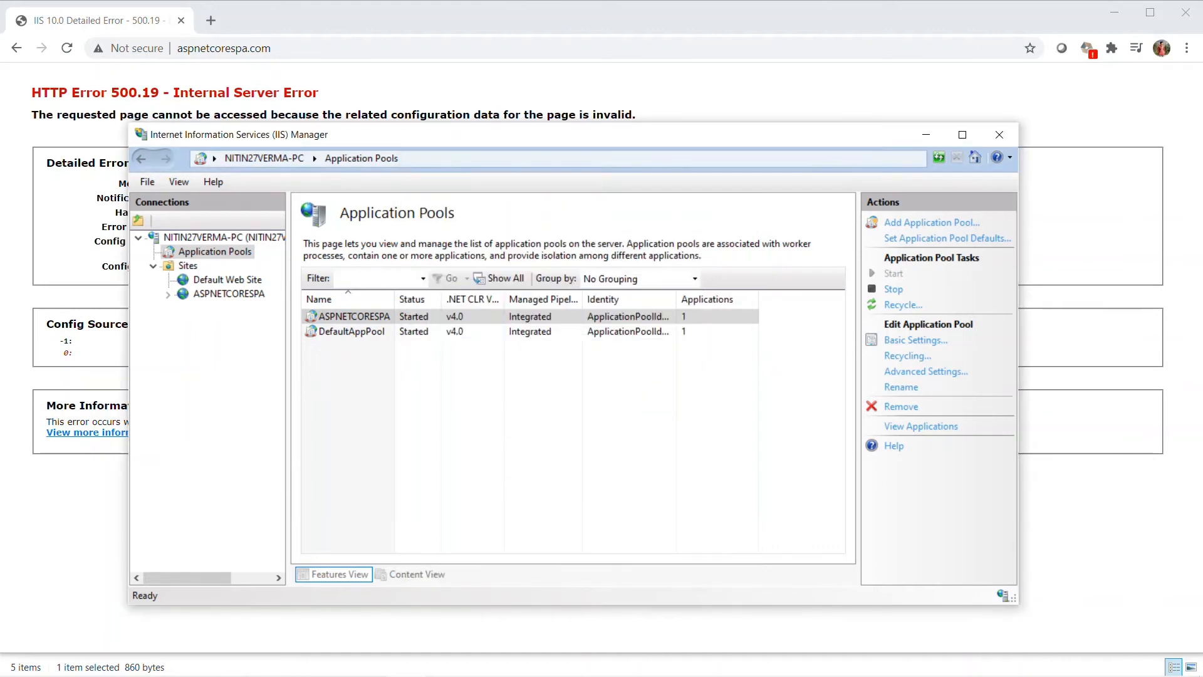
pyautogui.click(915, 340)
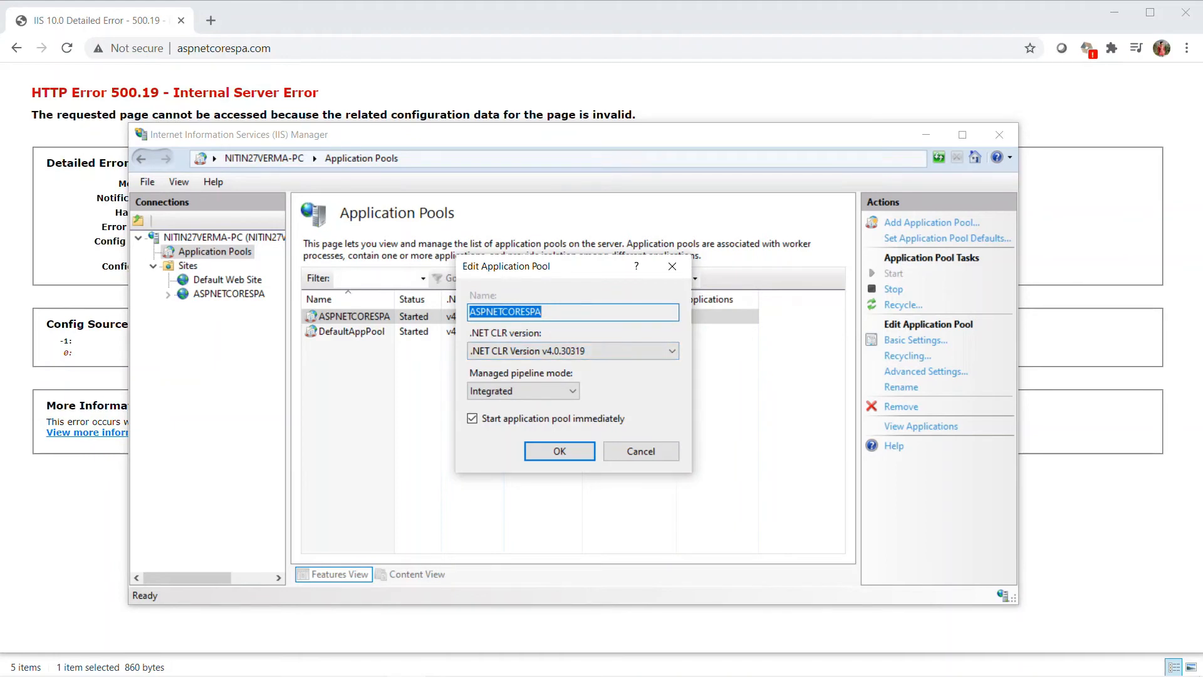
pyautogui.click(574, 351)
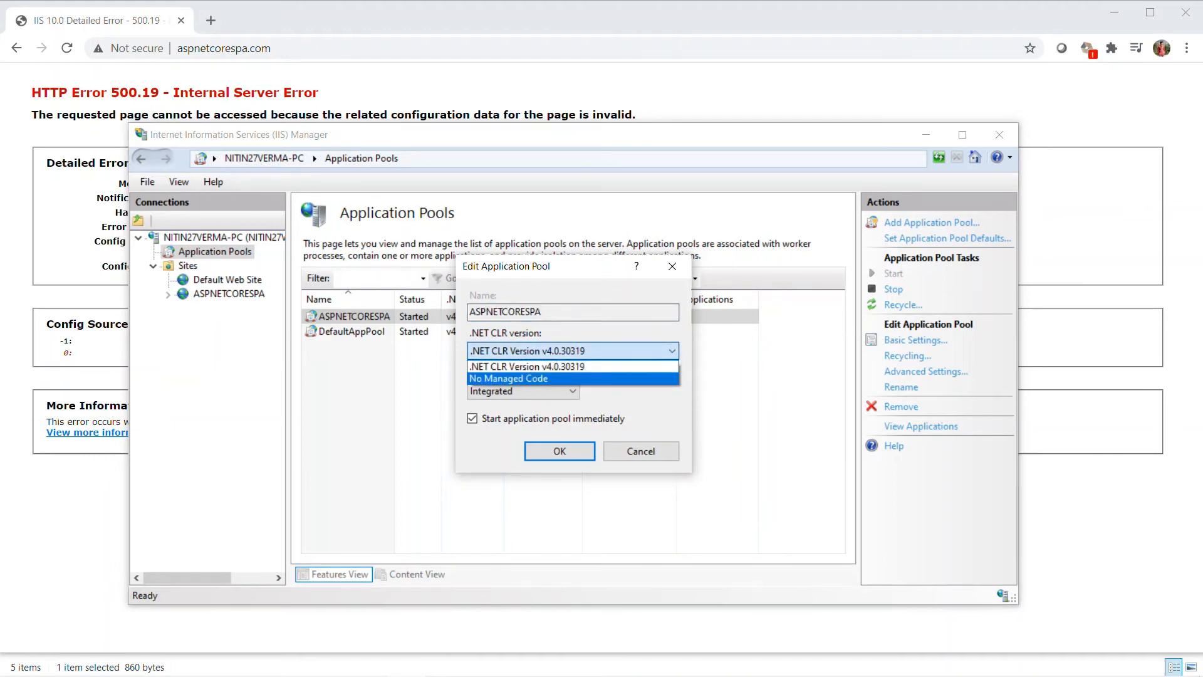
pyautogui.press('Return')
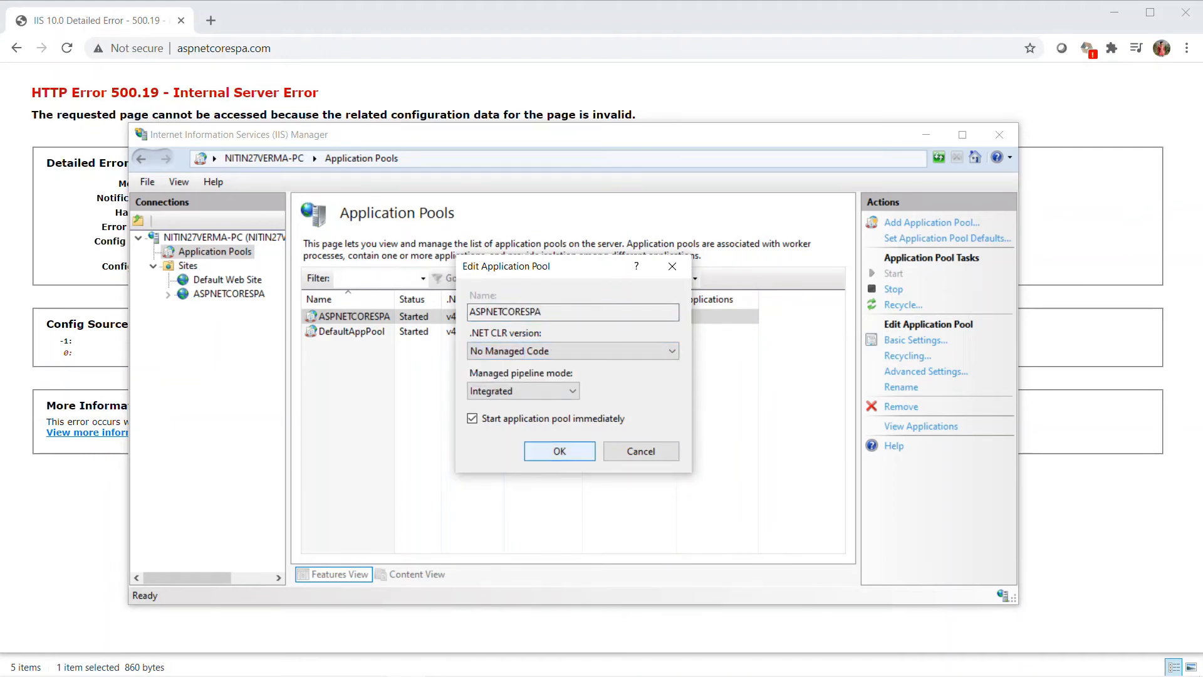
pyautogui.press('Return')
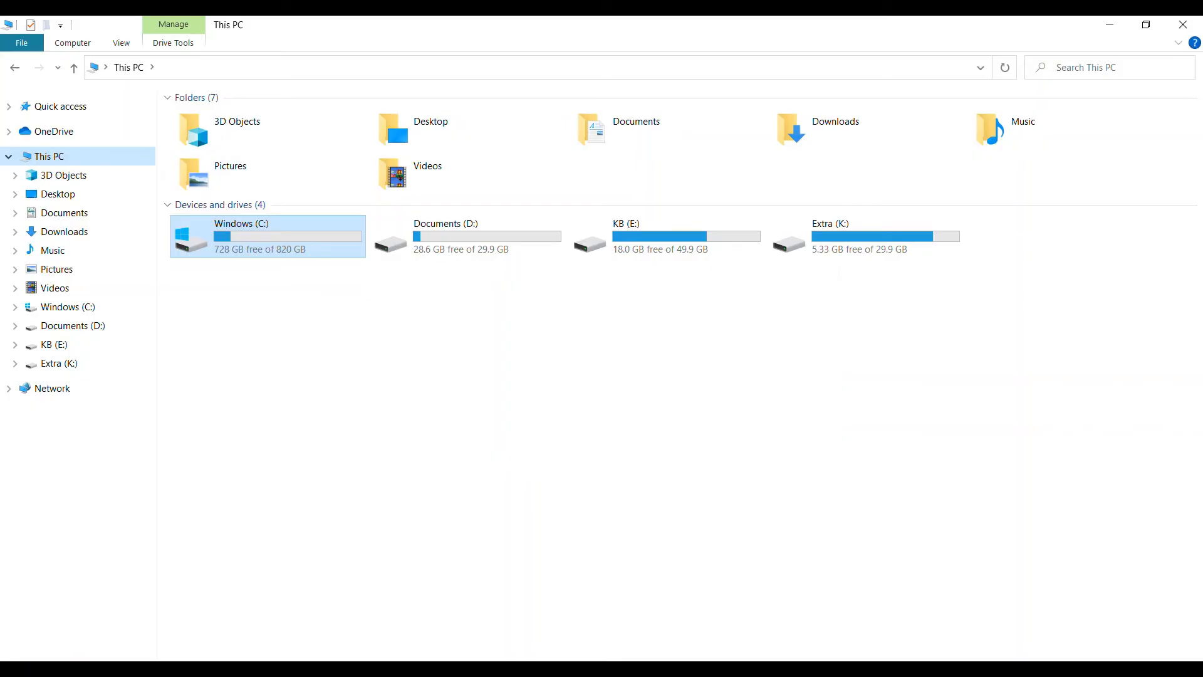
# Step: Navigate in File Explorer to the inetpub\wwwroot folder on the C: drive
pyautogui.doubleClick(276, 230)
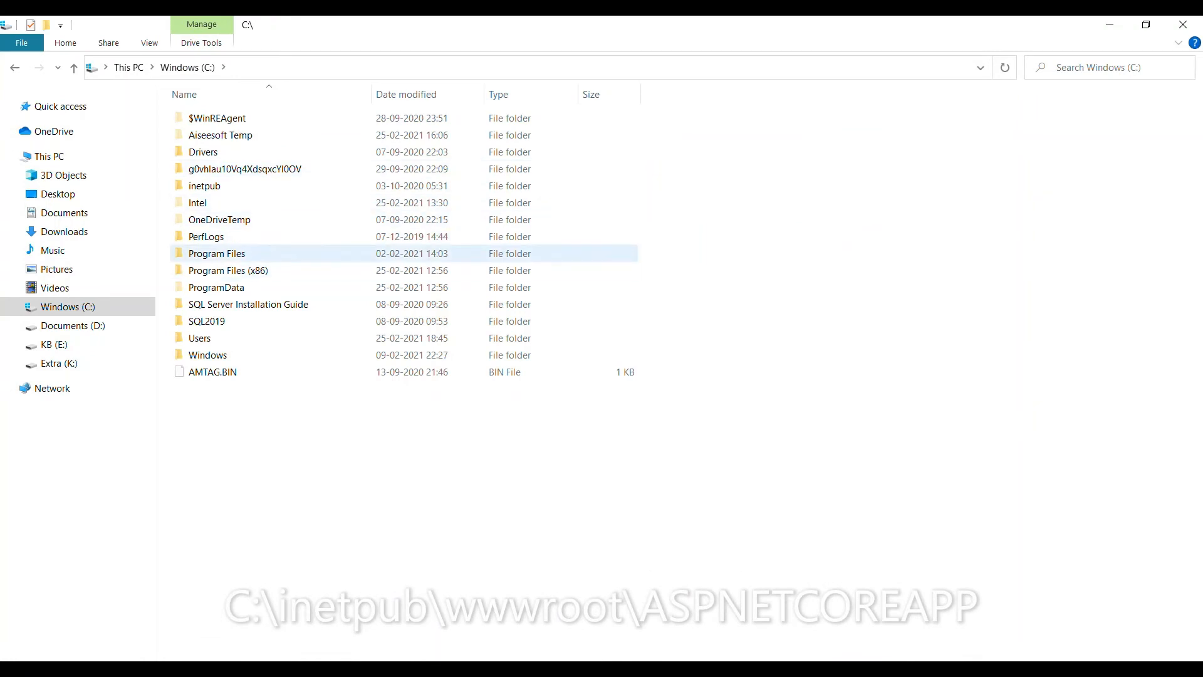
pyautogui.doubleClick(219, 186)
pyautogui.doubleClick(219, 186)
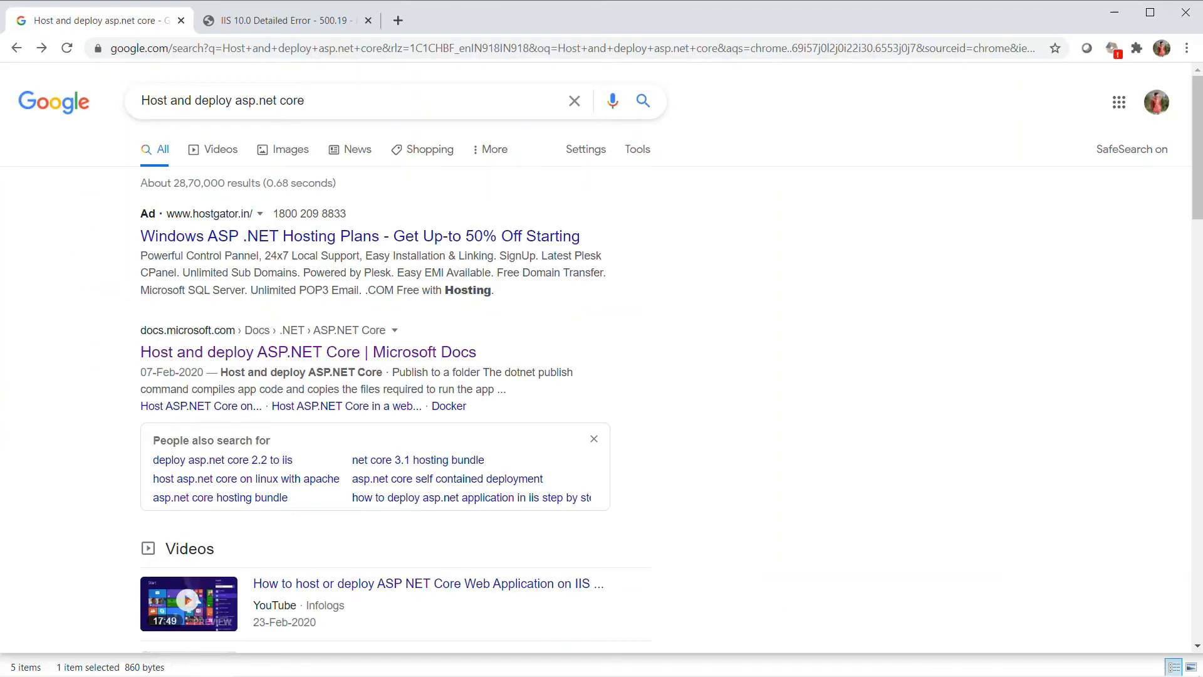
# Step: Open the Microsoft Docs article Host and deploy ASP.NET Core from the Google results in Chrome
pyautogui.click(243, 353)
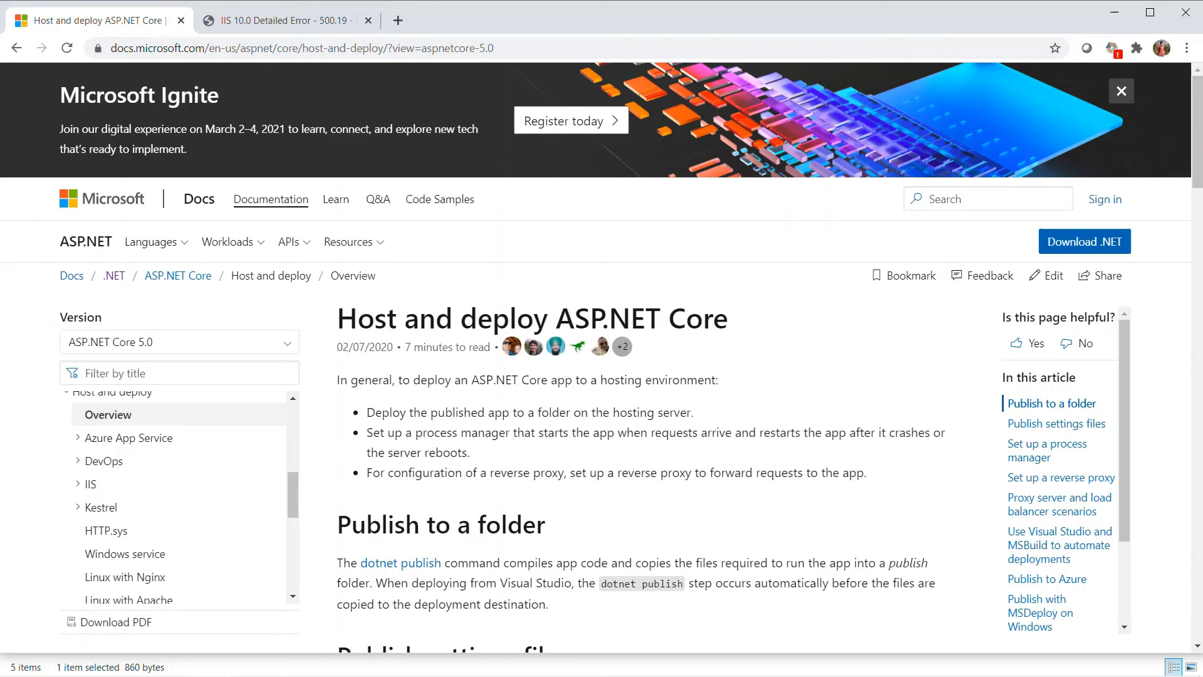
# Step: Open the linked article Host ASP.NET Core on Windows with IIS and download the current .NET Core Hosting Bundle installer
pyautogui.scroll(-13, 639, 357)
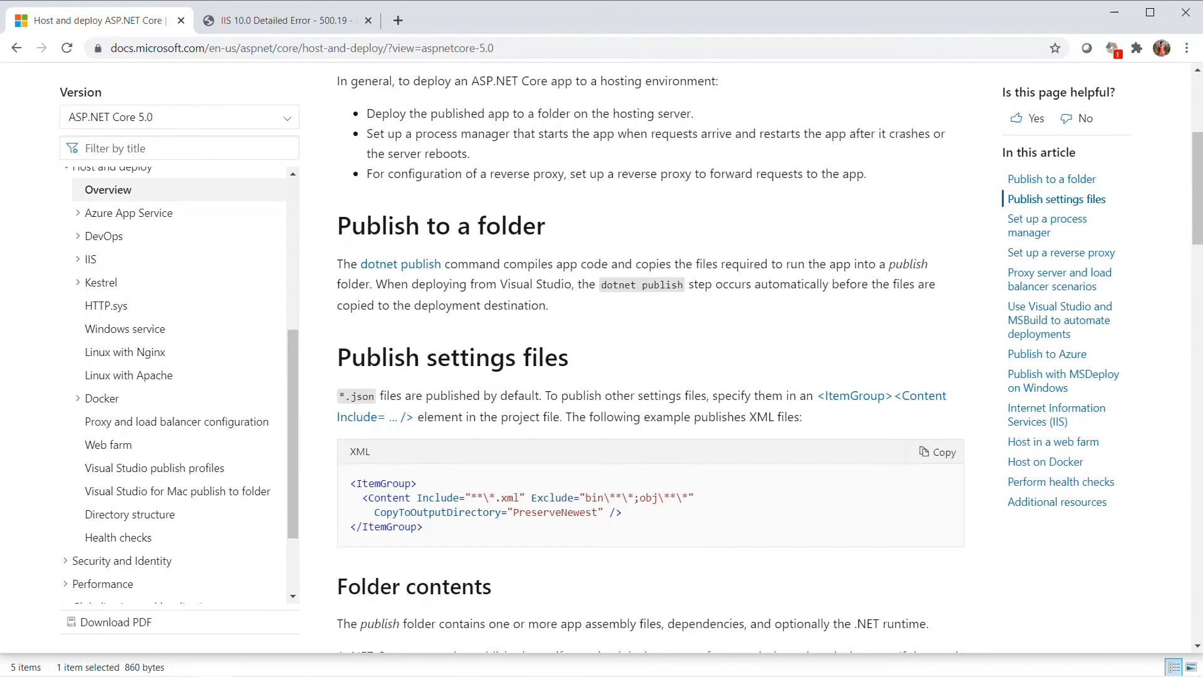
pyautogui.scroll(-18, 639, 358)
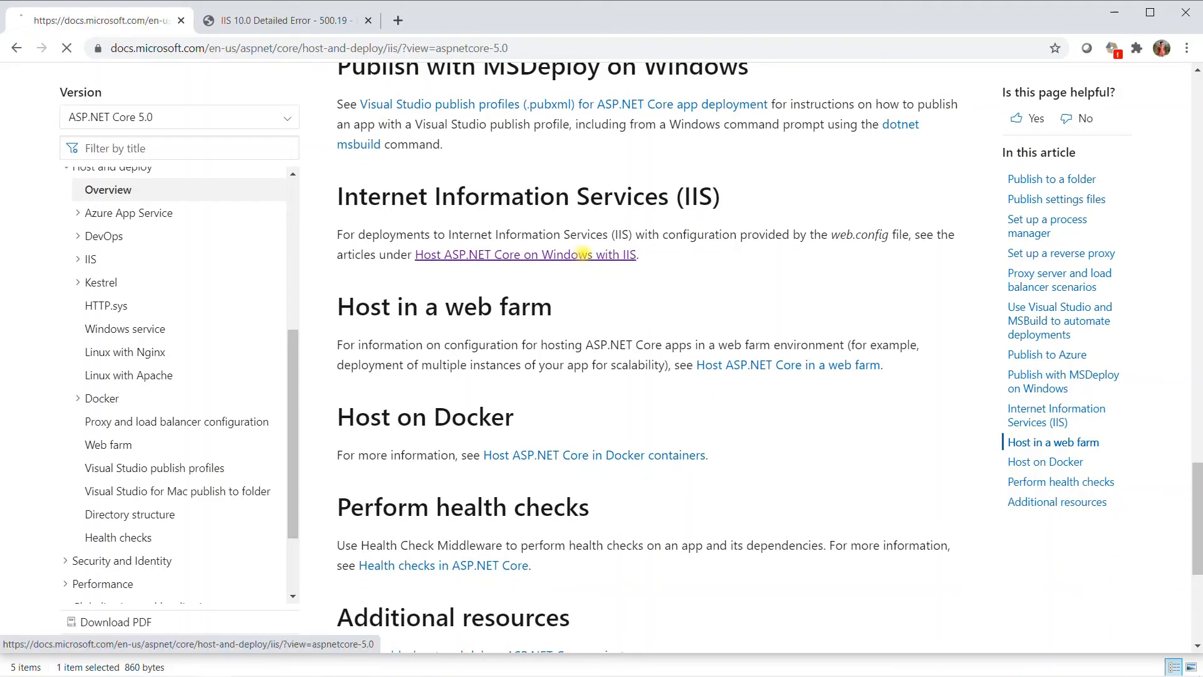
pyautogui.click(564, 255)
pyautogui.scroll(-5, 626, 376)
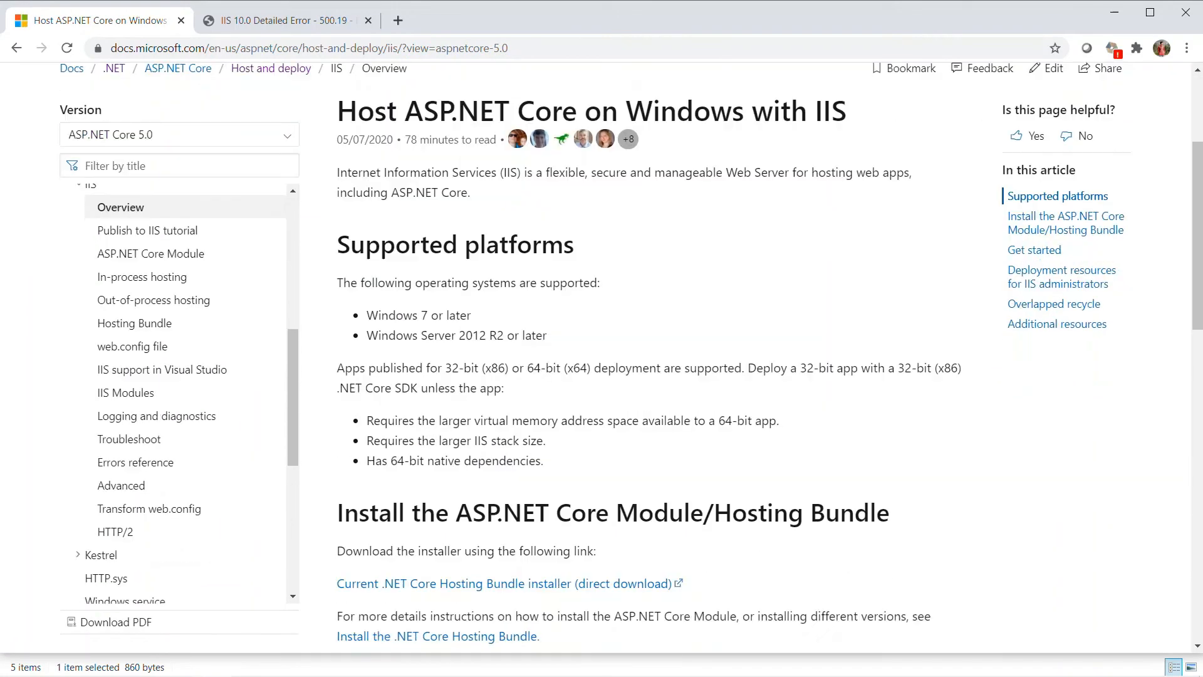
pyautogui.scroll(-4, 626, 376)
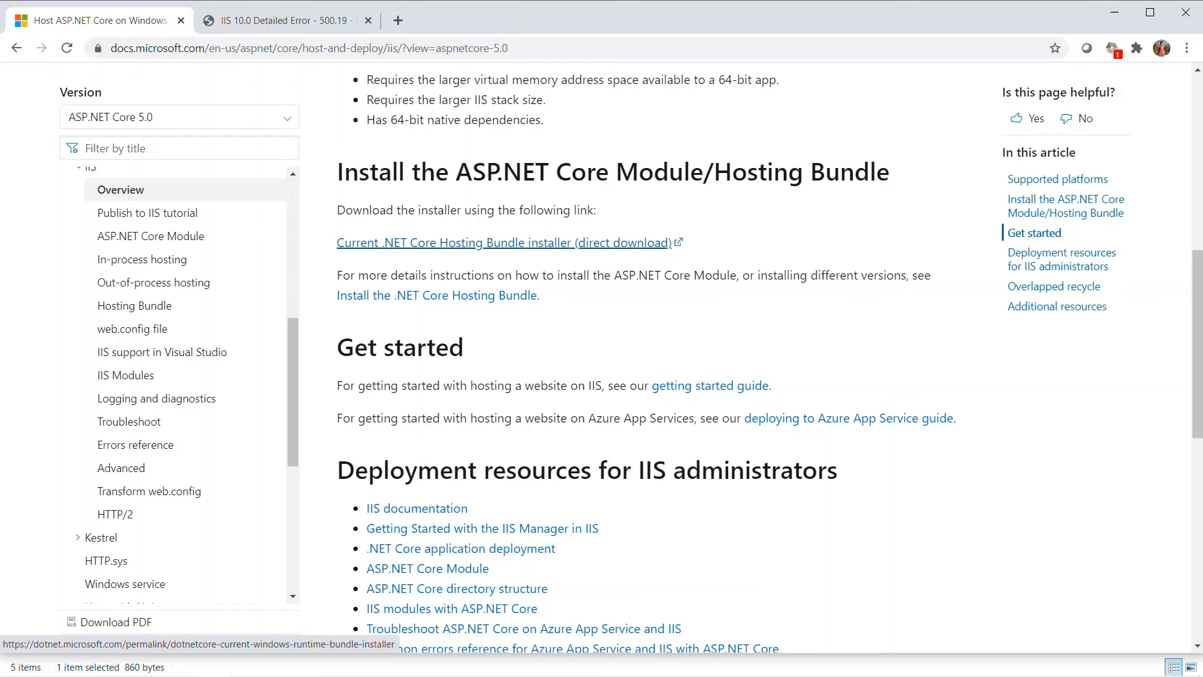
pyautogui.click(505, 243)
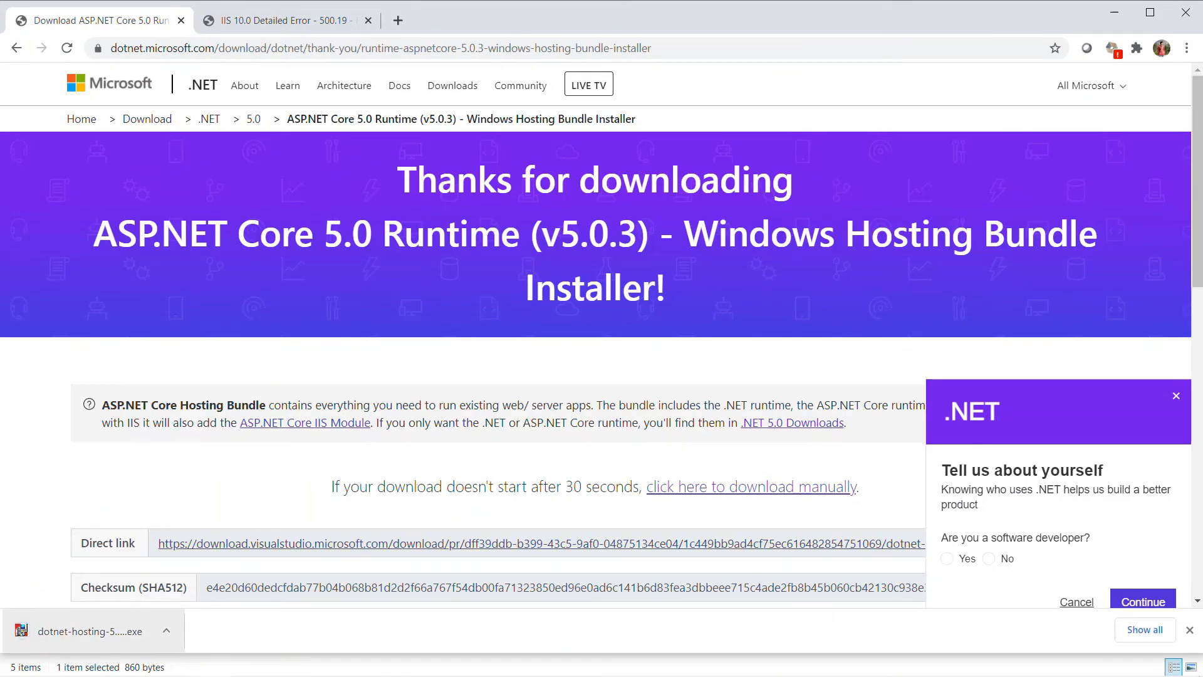
# Step: Run the downloaded hosting bundle installer, agree to the license terms, and install Microsoft .NET 5.0.3 Windows Server Hosting
pyautogui.click(21, 630)
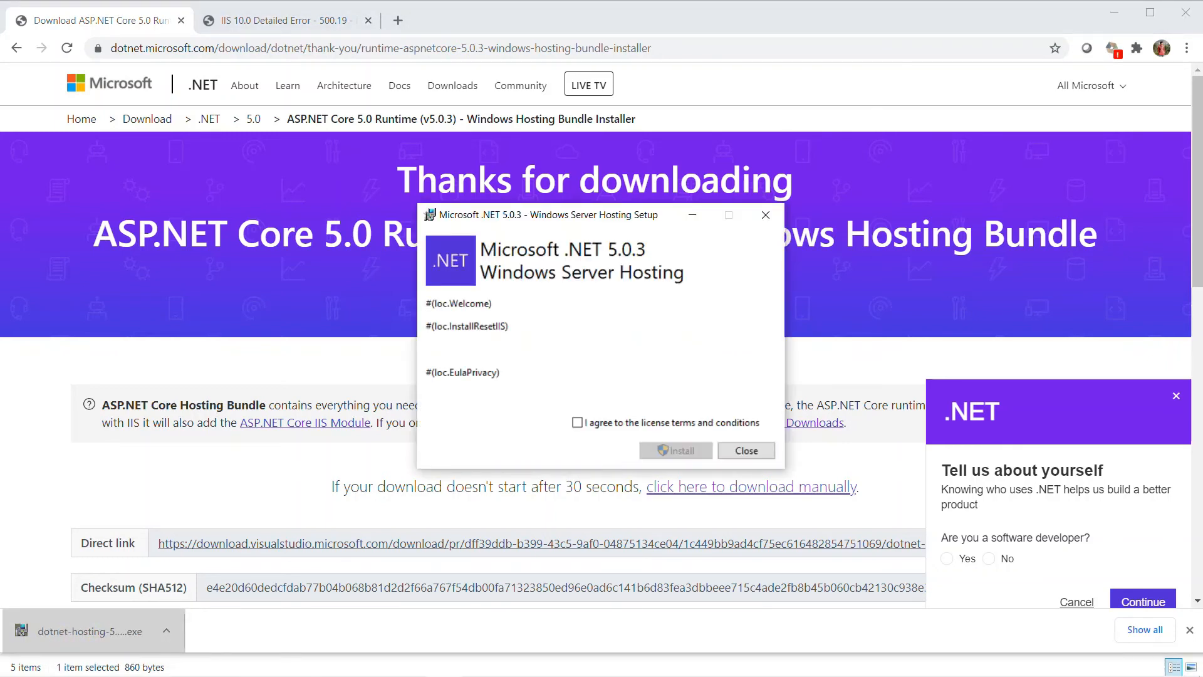
pyautogui.click(577, 422)
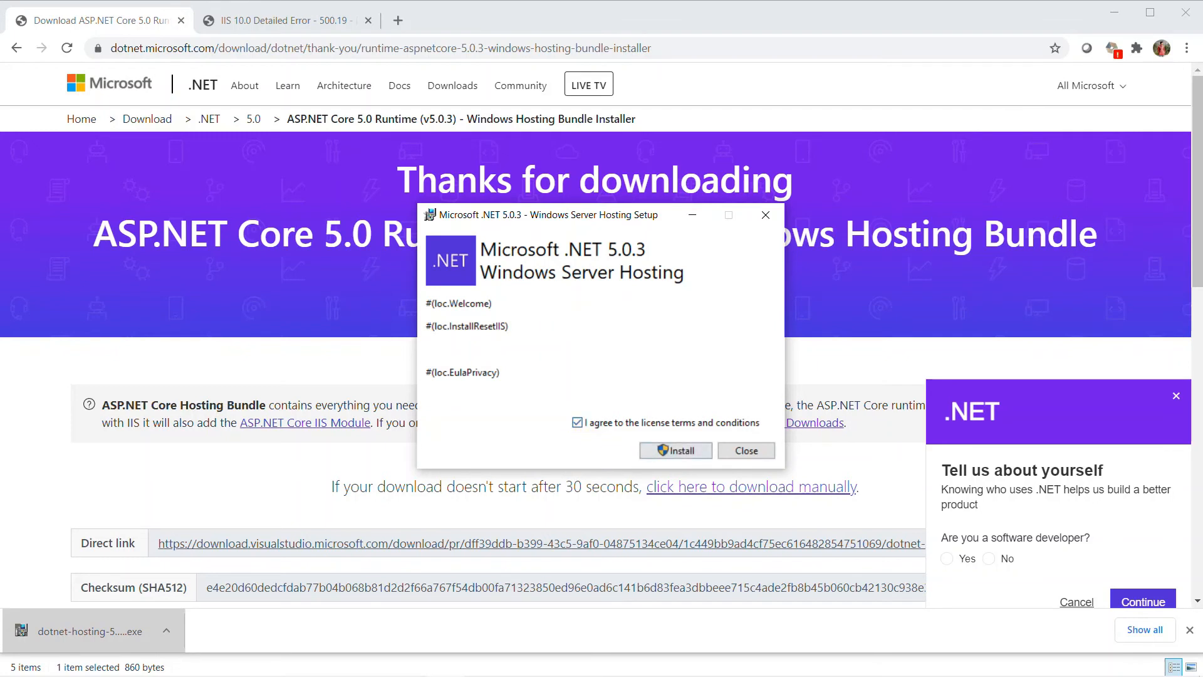
pyautogui.click(677, 450)
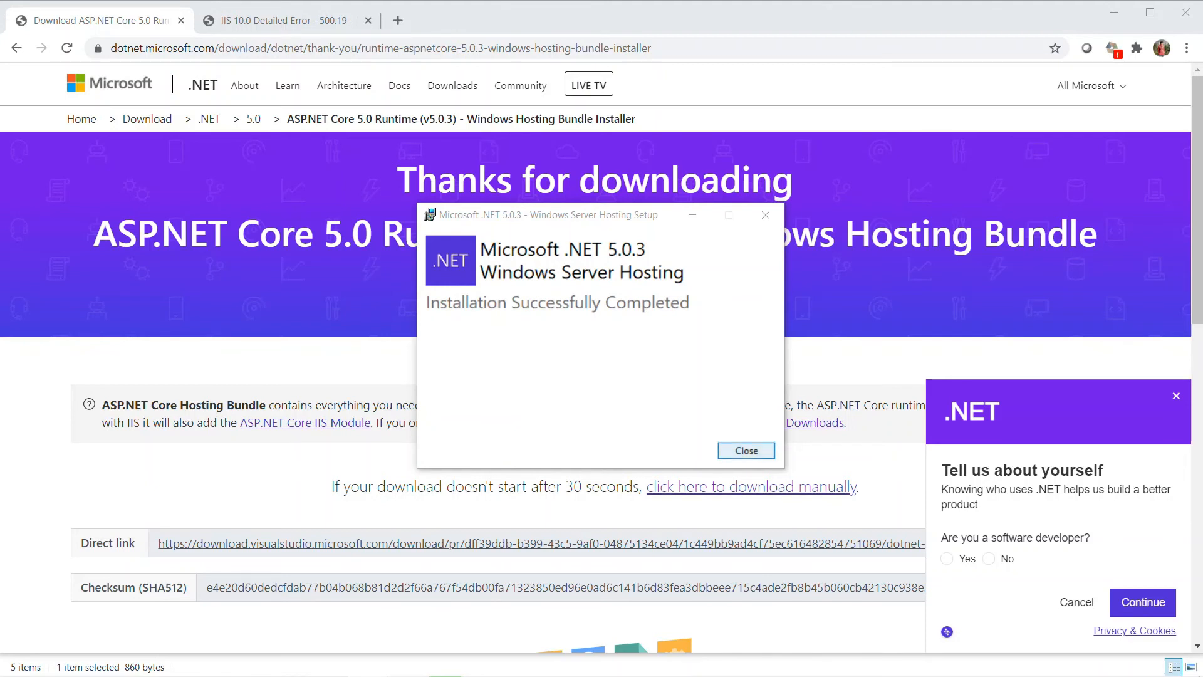
pyautogui.press('Return')
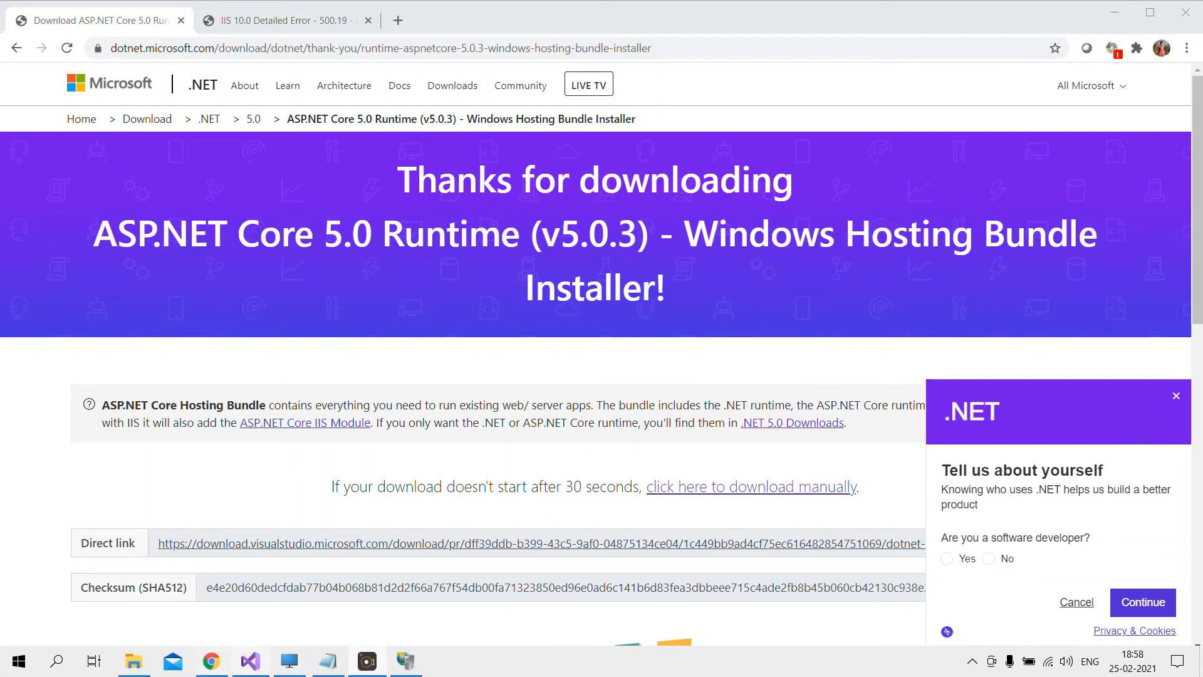
# Step: In IIS Manager, refresh the server node, the application pools and the ASPNETCORESPA site, and select that site
pyautogui.click(409, 659)
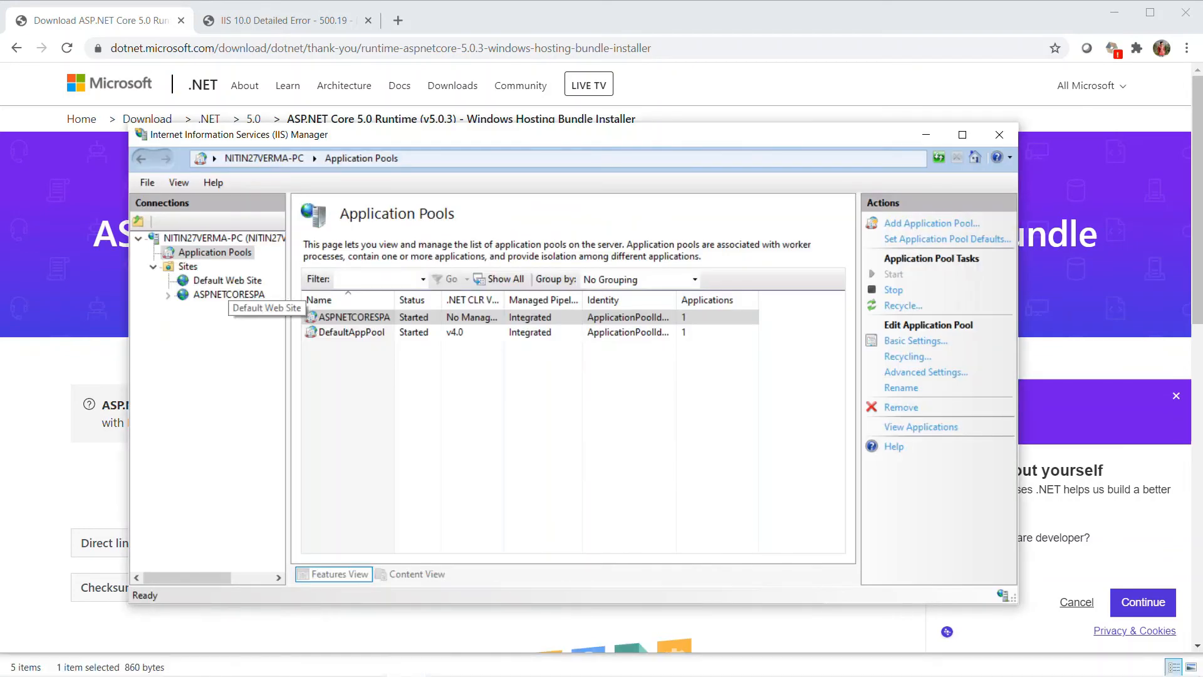
pyautogui.rightClick(192, 238)
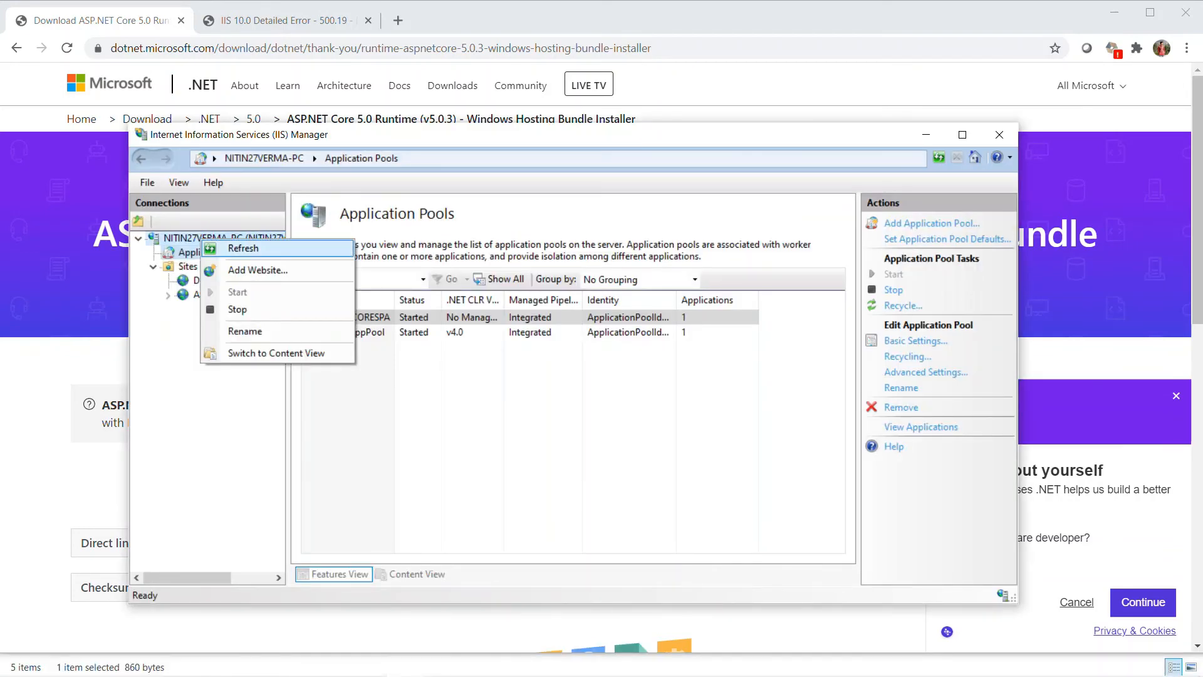
pyautogui.click(238, 247)
pyautogui.rightClick(207, 252)
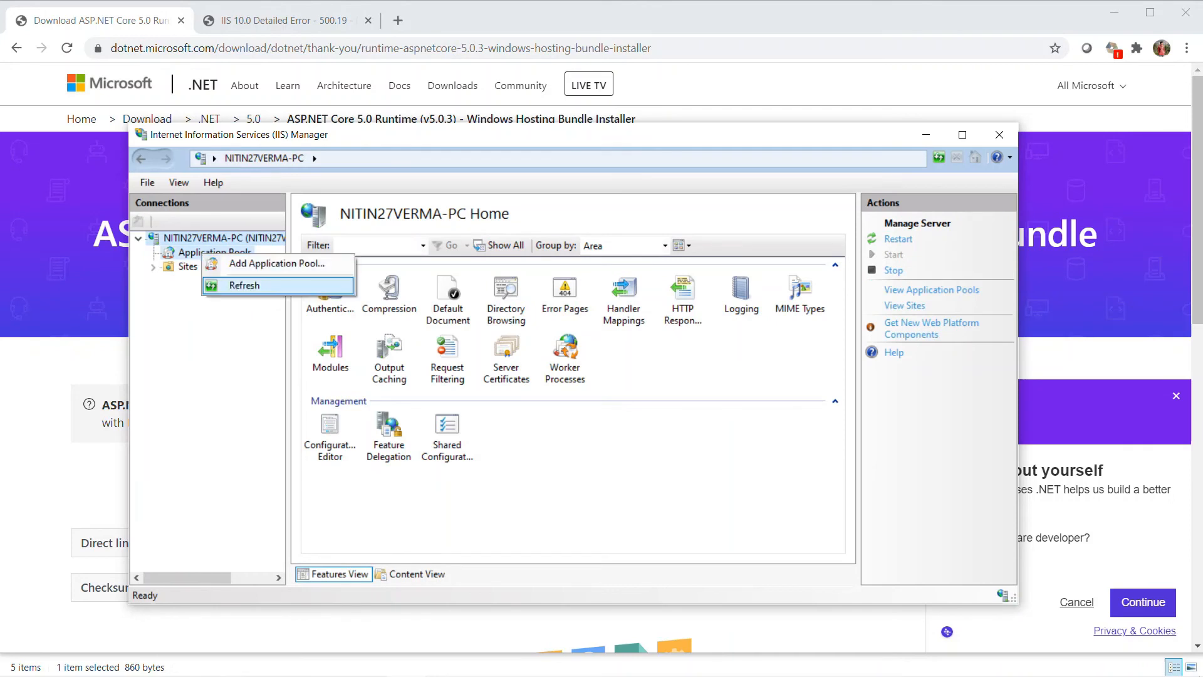
pyautogui.click(232, 286)
pyautogui.click(153, 267)
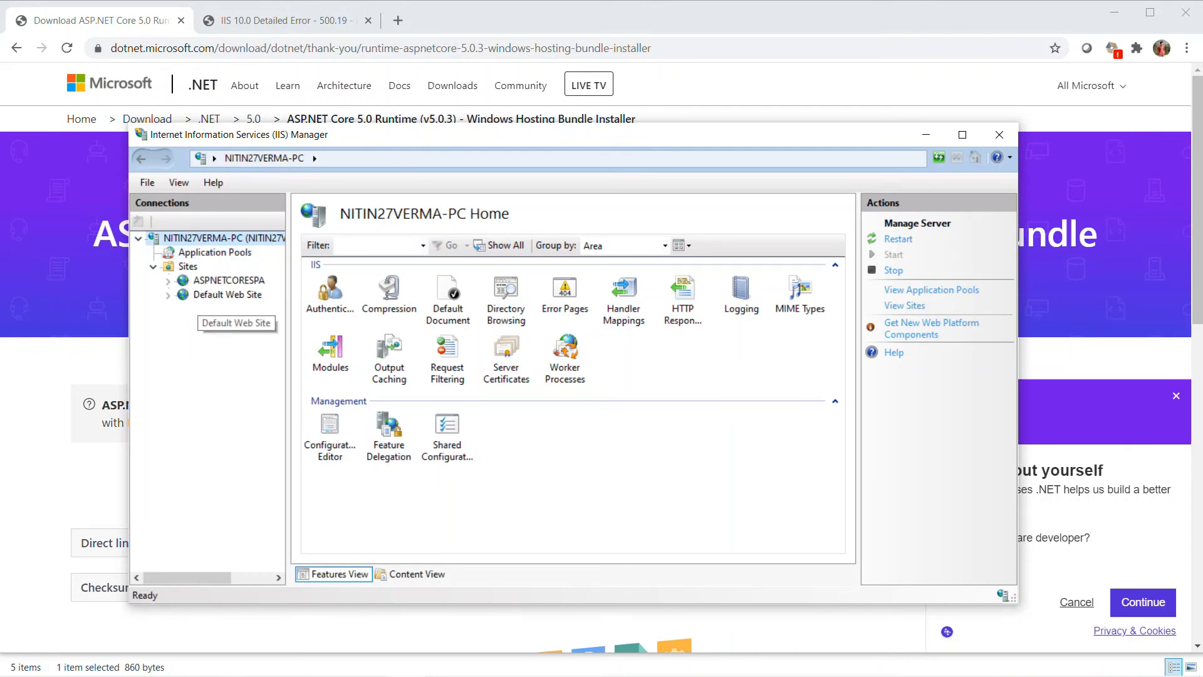
pyautogui.rightClick(219, 281)
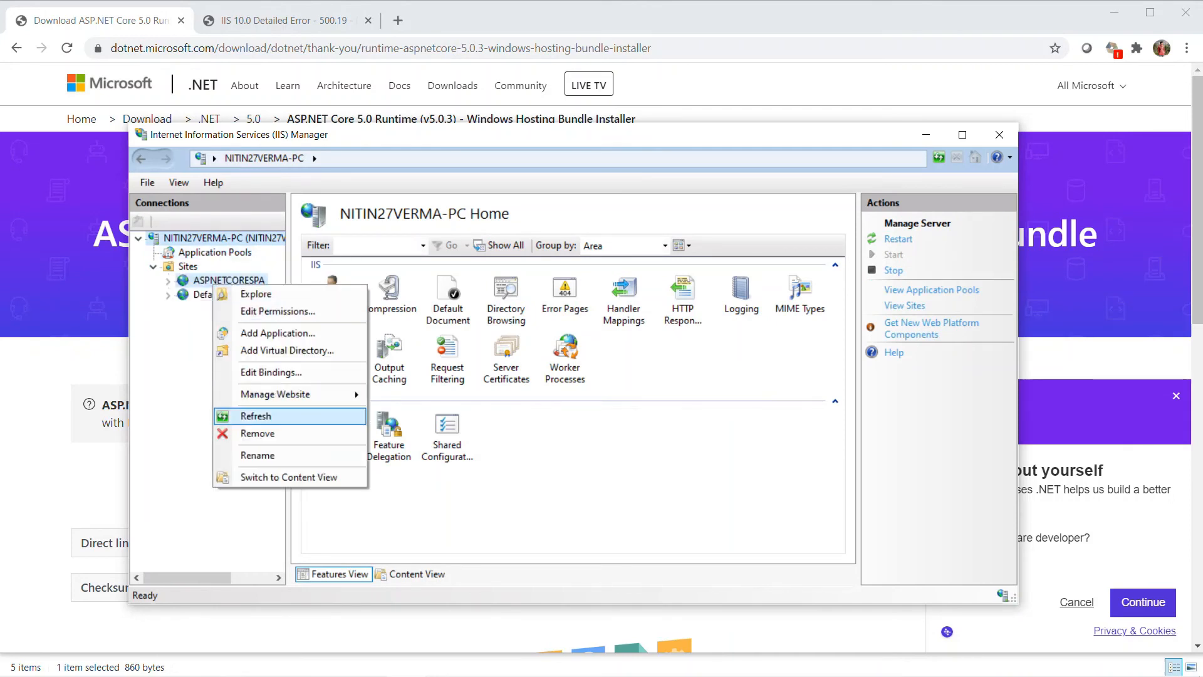
pyautogui.click(241, 414)
pyautogui.click(257, 280)
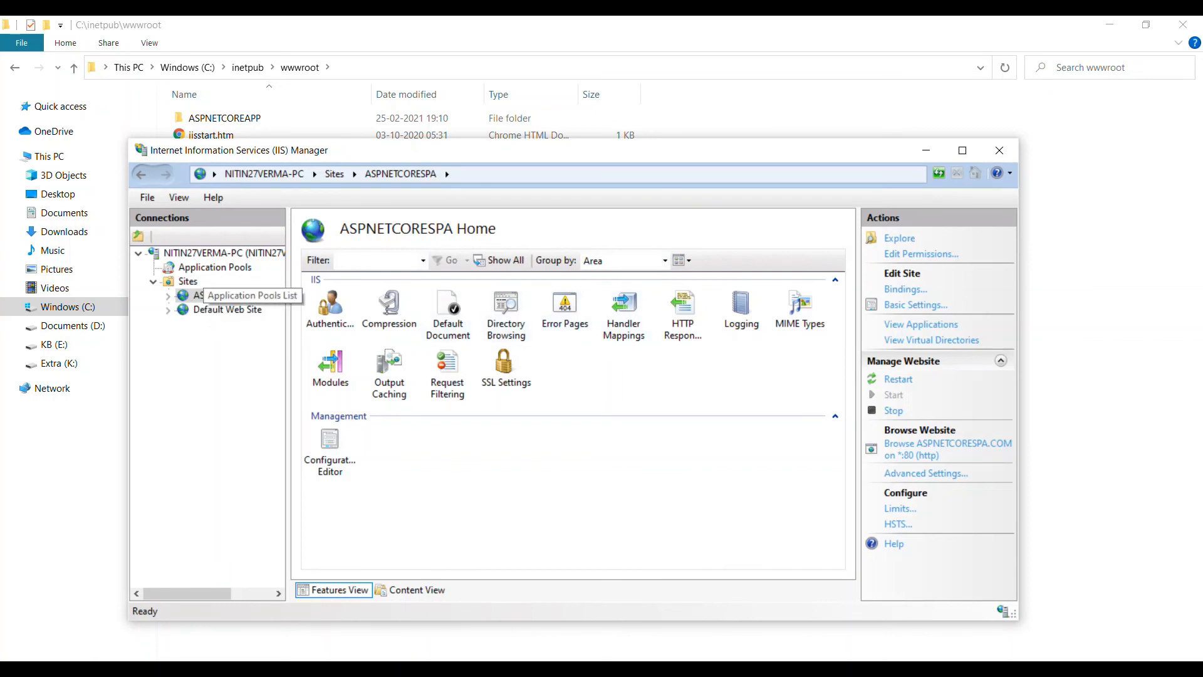
# Step: Check the .NET CLR version and pipeline mode in the ASPNETCORESPA application pool's basic settings without changing them
pyautogui.click(206, 268)
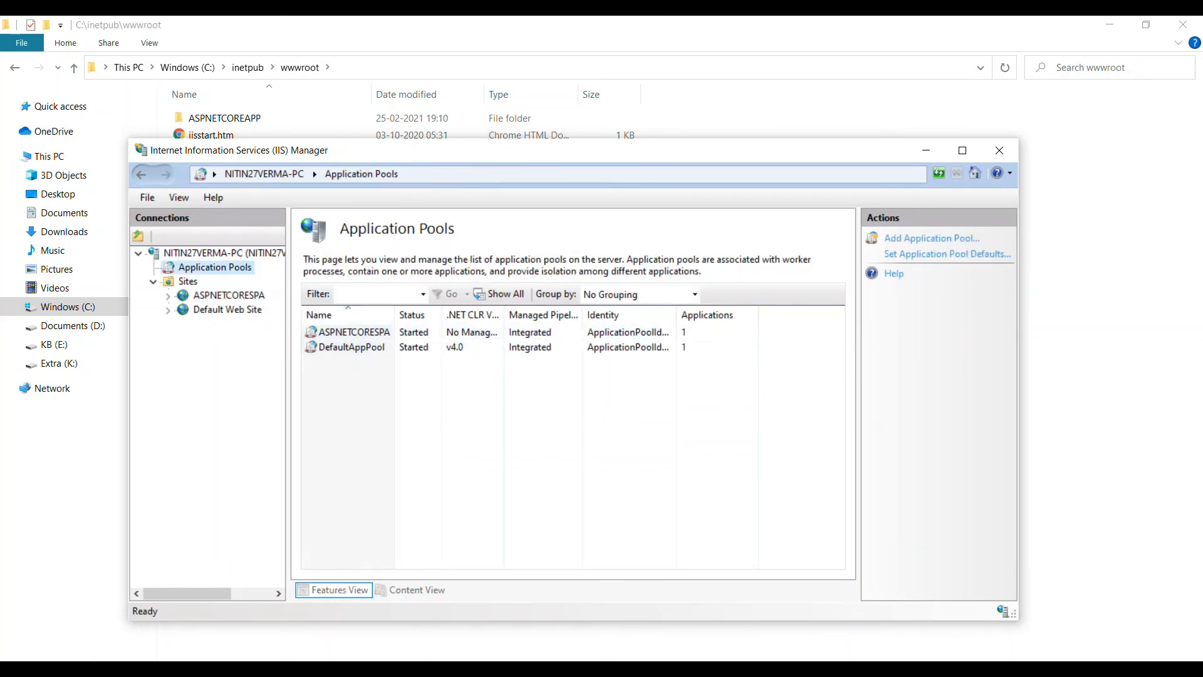
pyautogui.click(355, 332)
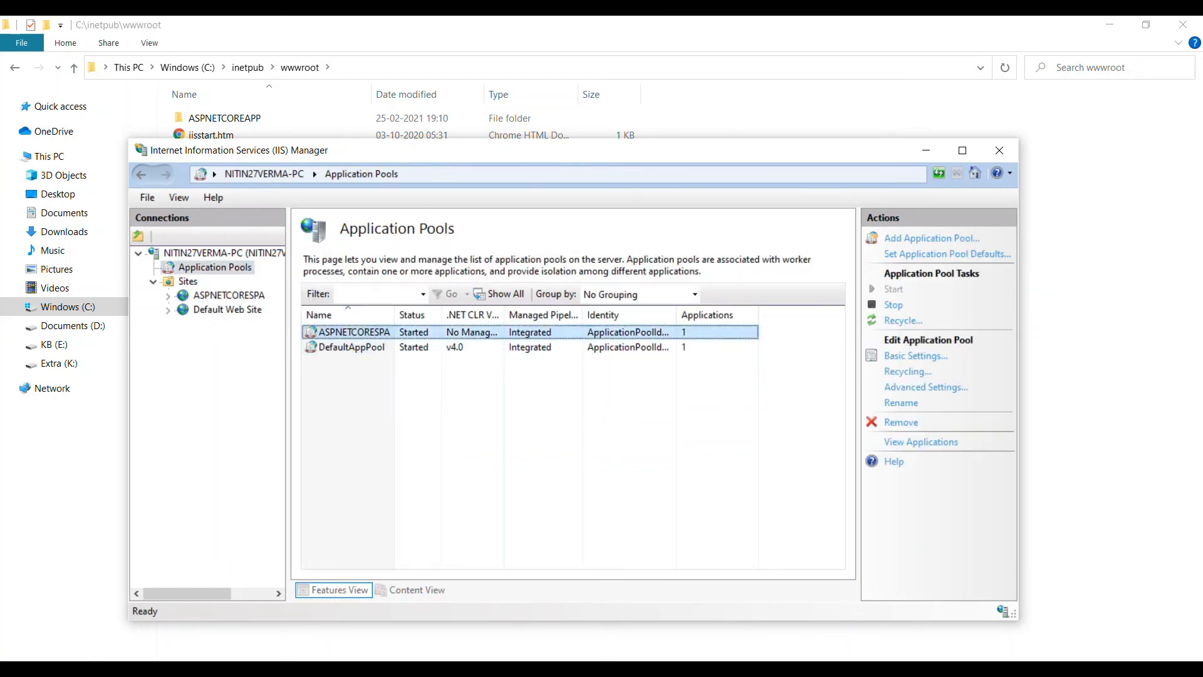
pyautogui.click(916, 356)
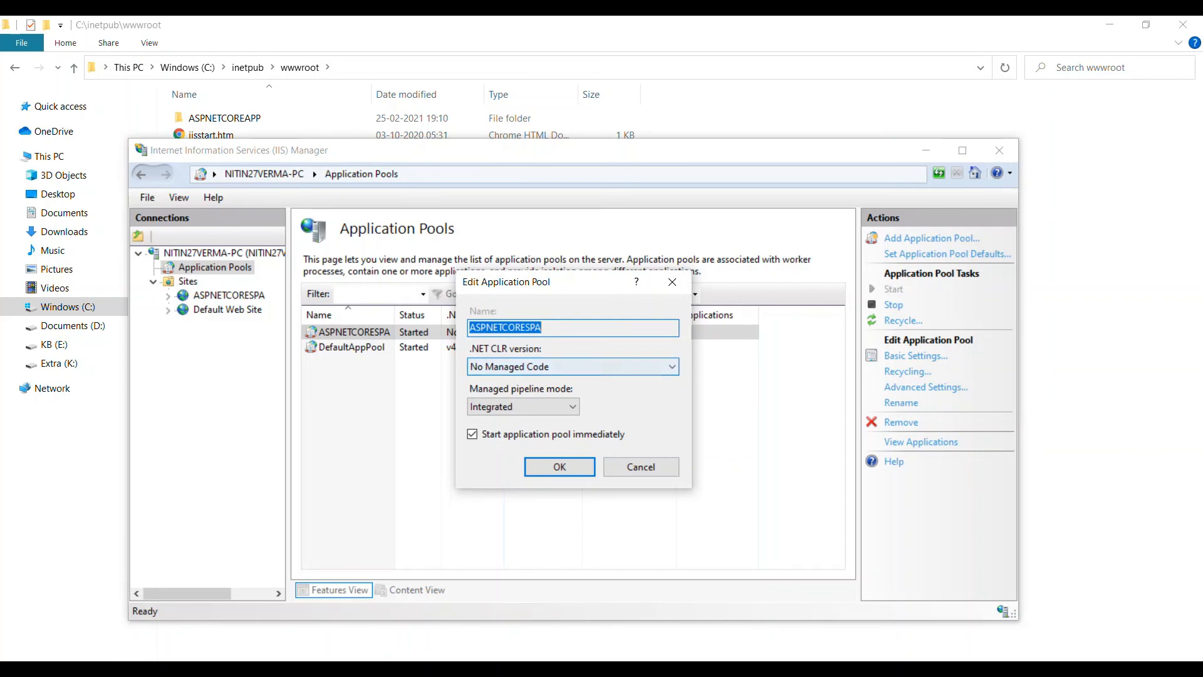
pyautogui.click(640, 466)
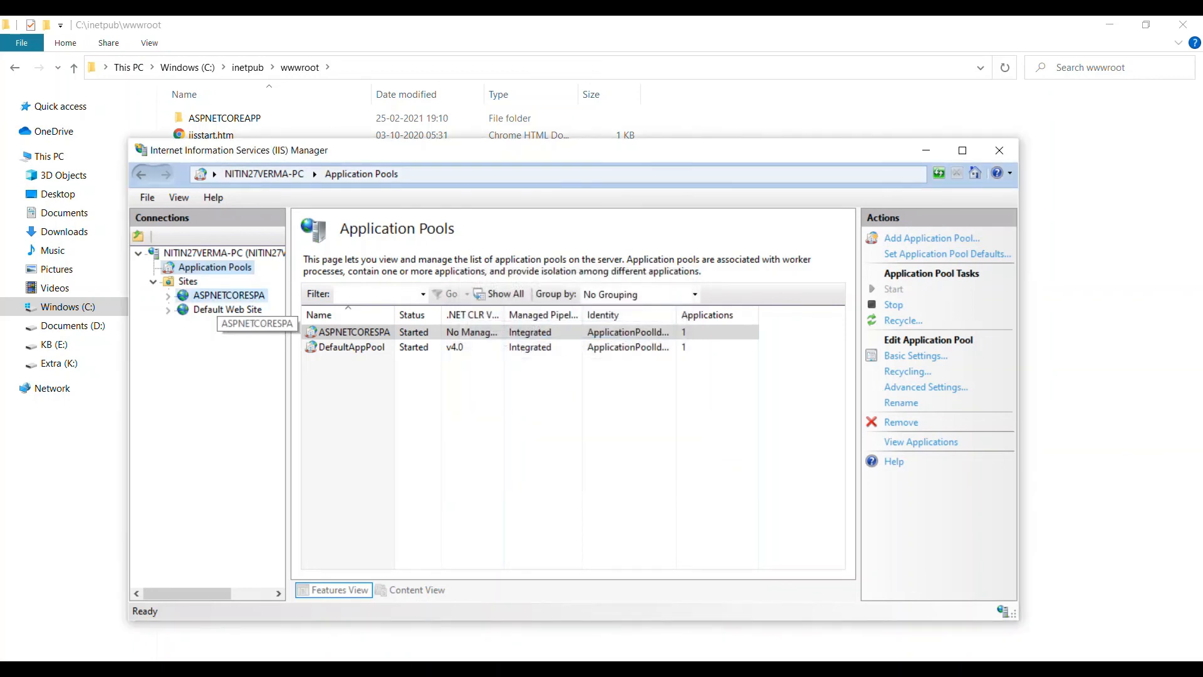
# Step: Check the ASPNETCORESPA site's modules for AspNetCoreModuleV2, then close IIS Manager
pyautogui.click(229, 295)
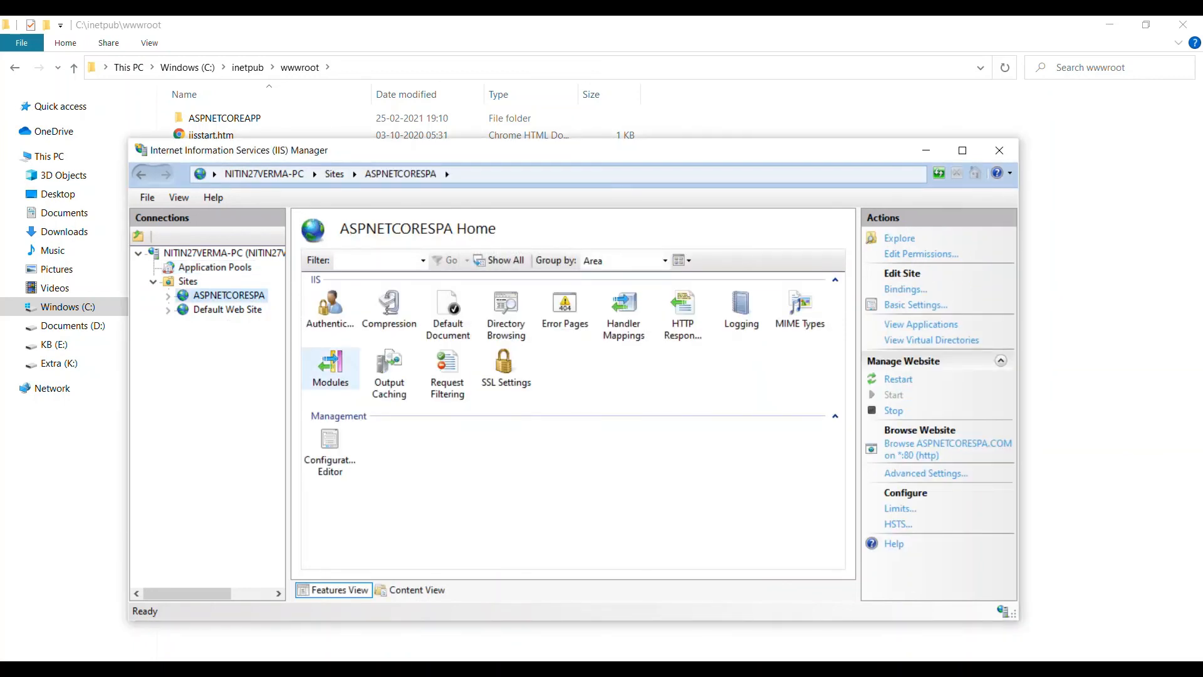
pyautogui.click(331, 369)
pyautogui.doubleClick(330, 369)
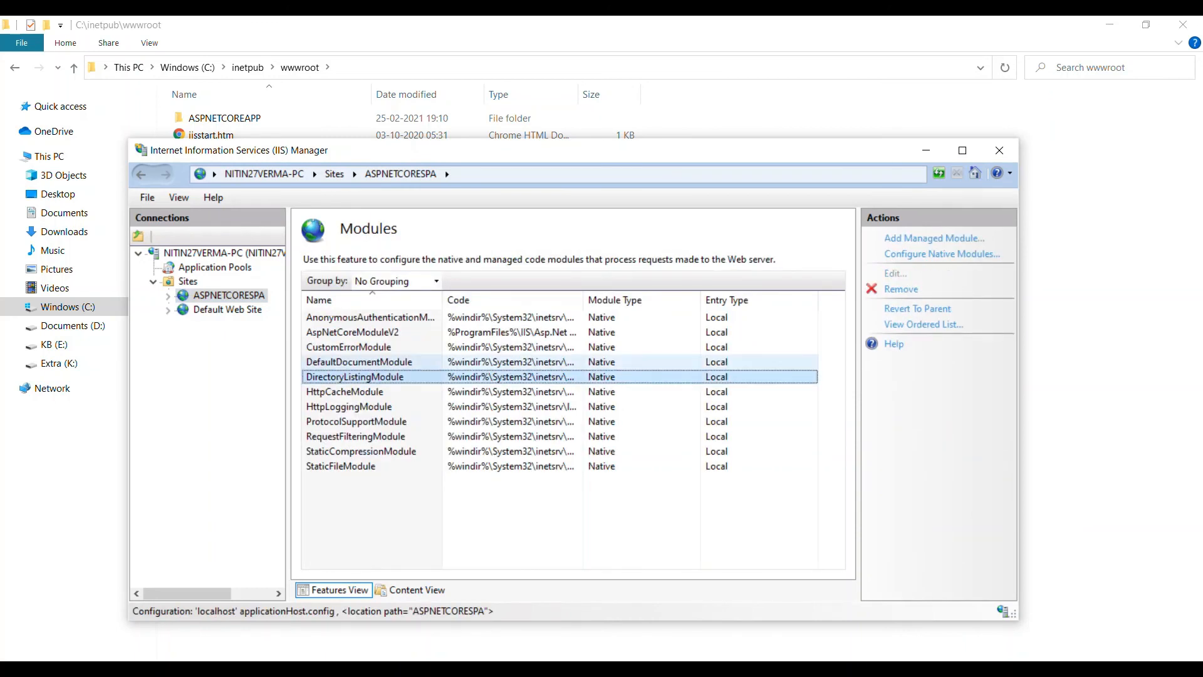
pyautogui.click(353, 332)
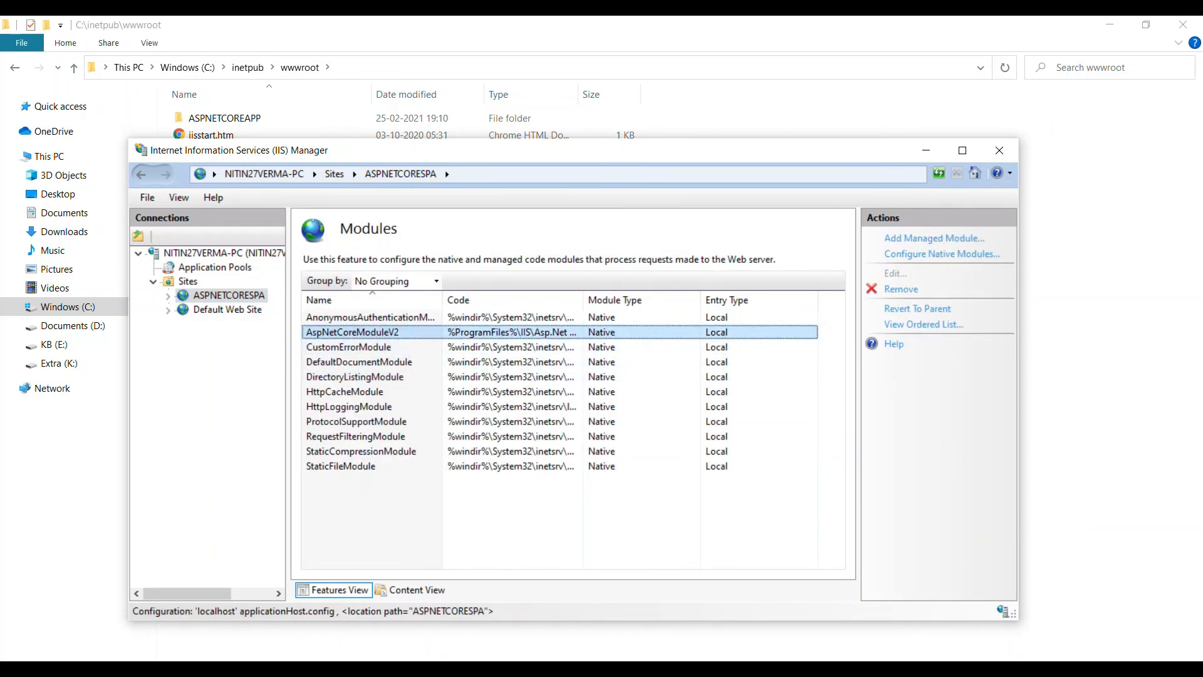
pyautogui.click(999, 151)
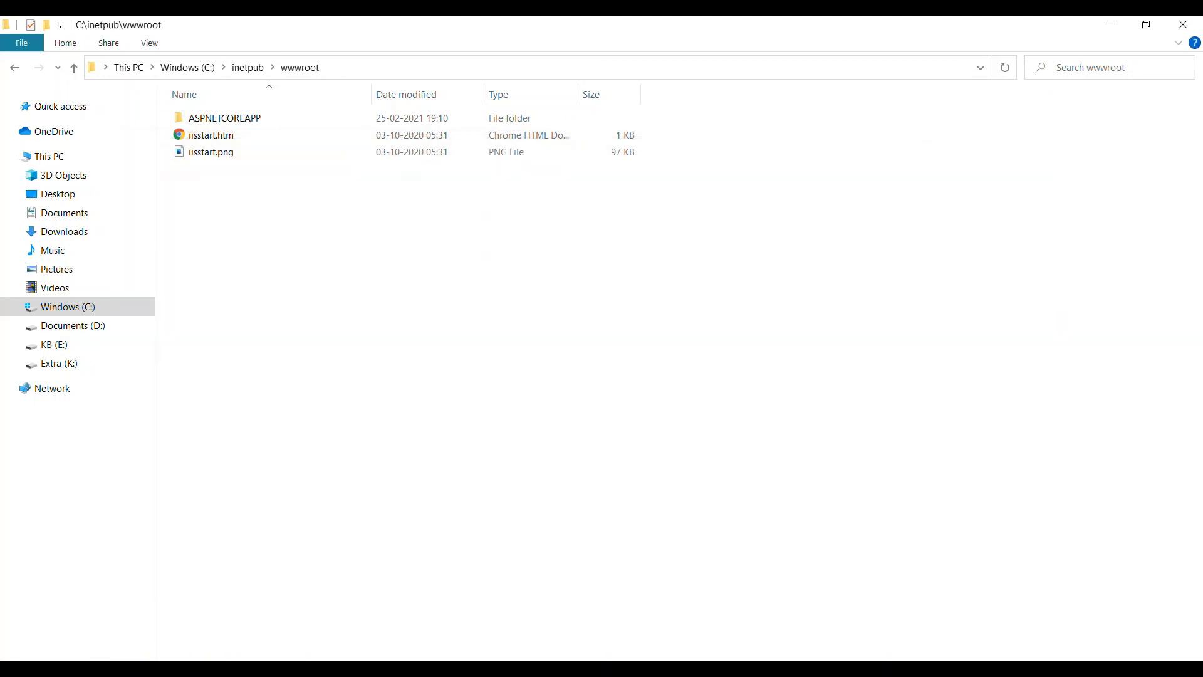